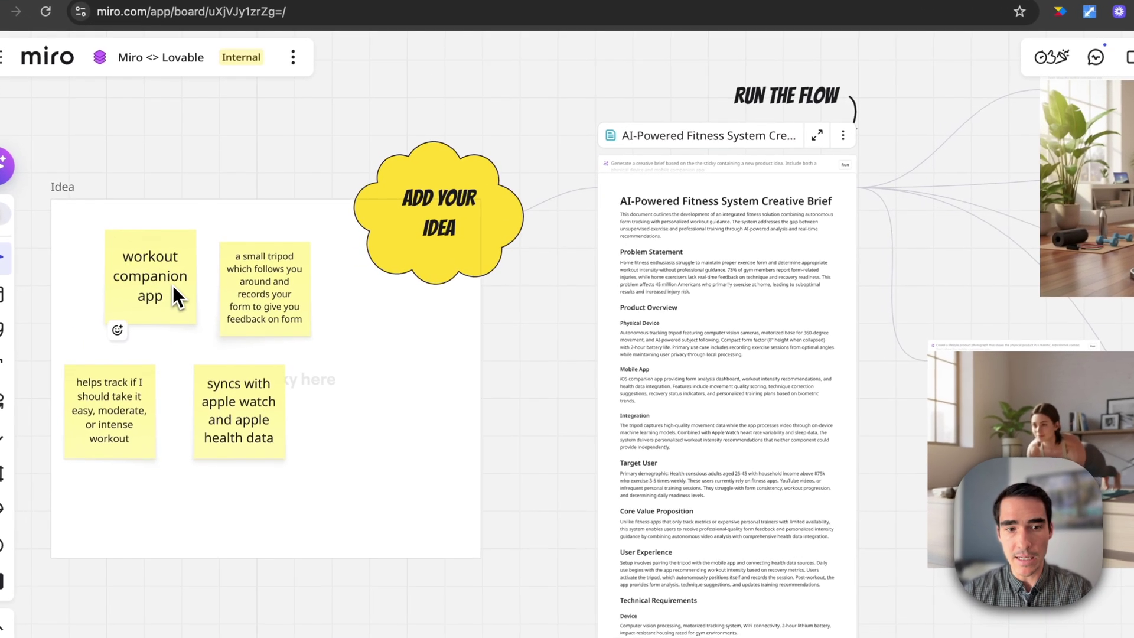
Step: Review the workout companion and tripod idea sticky notes, then deselect them
left_click(173, 285)
left_click(261, 306)
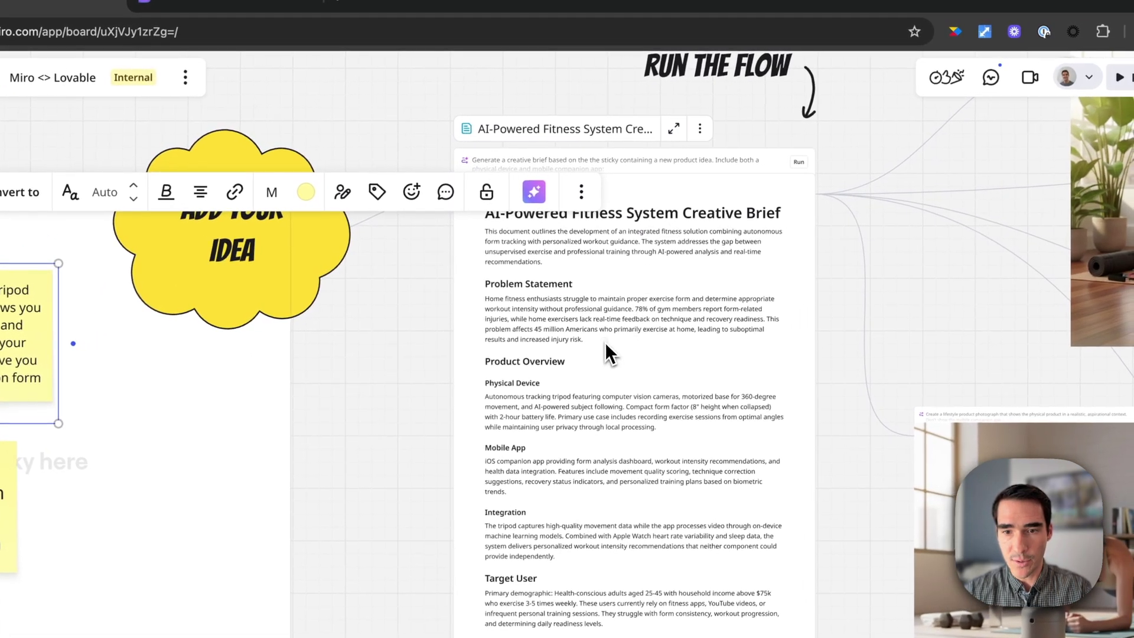
left_click(576, 339)
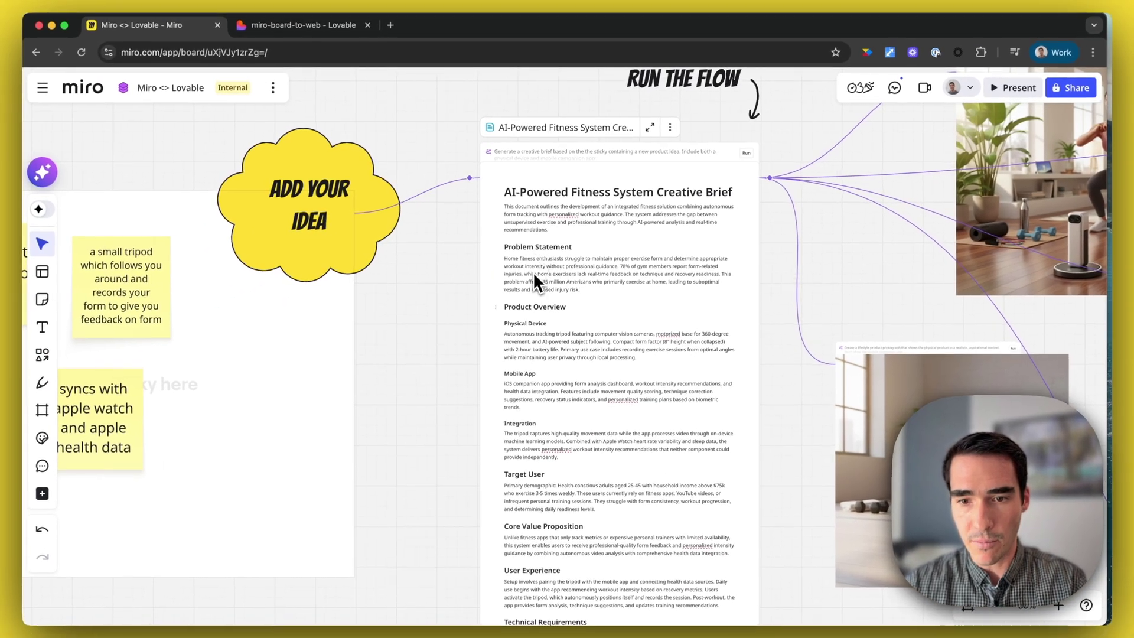
scroll(535, 320, "down", 3)
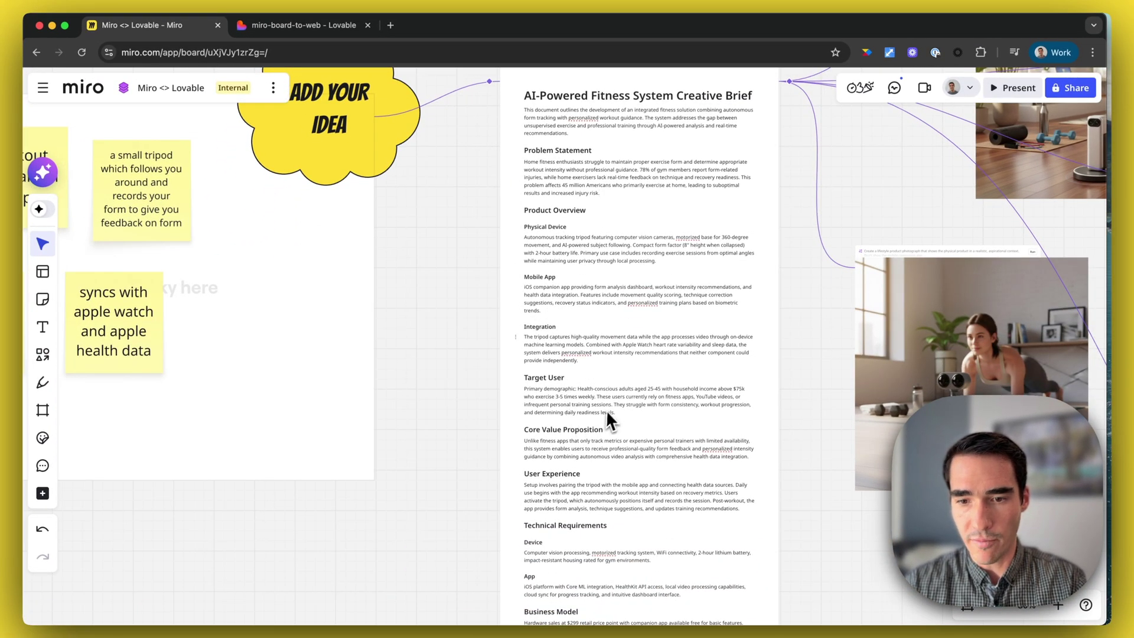
scroll(608, 407, "right", 5)
scroll(627, 276, "down", 3)
scroll(868, 183, "right", 5)
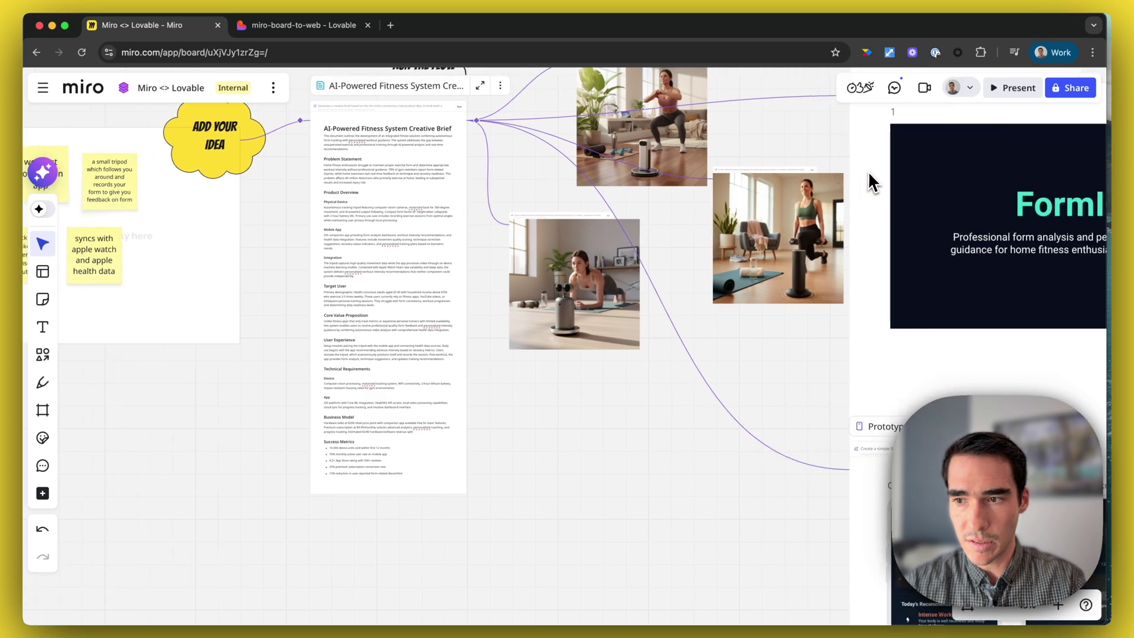
scroll(860, 183, "right", 5)
scroll(774, 197, "right", 5)
scroll(773, 198, "right", 3)
scroll(721, 203, "right", 5)
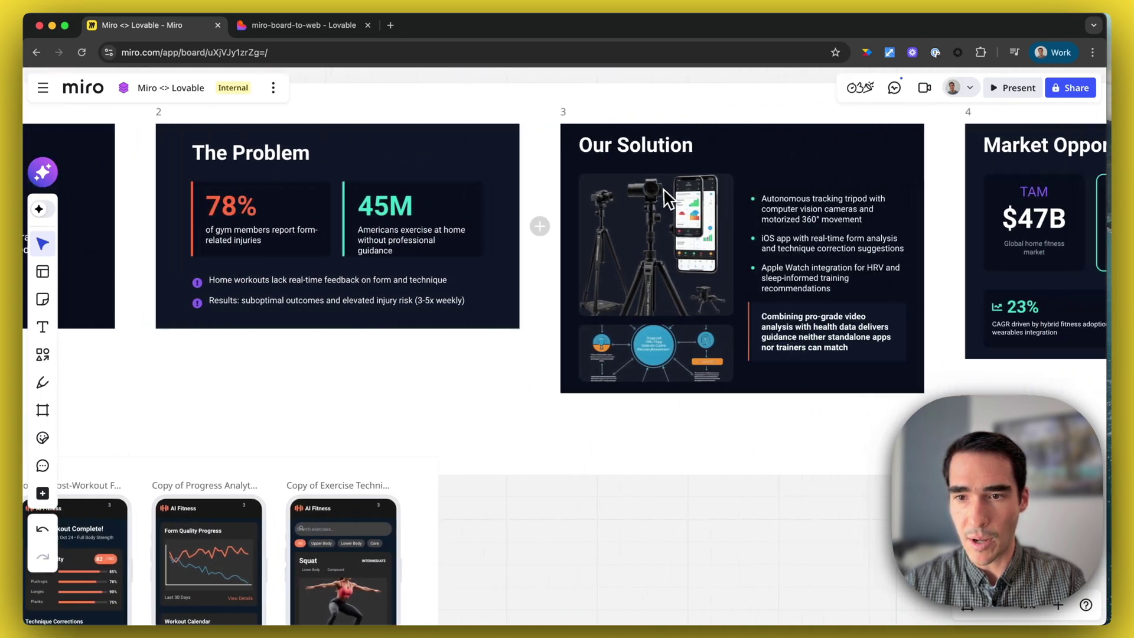
scroll(644, 199, "right", 5)
scroll(634, 195, "right", 3)
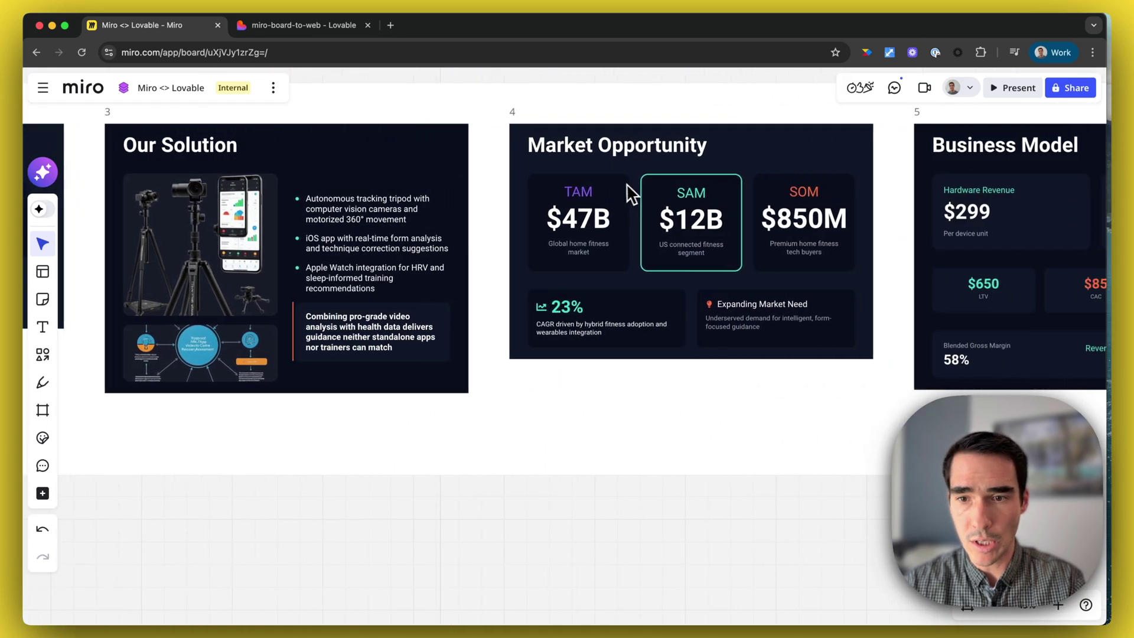
scroll(674, 202, "down", 1)
scroll(625, 209, "down", 1)
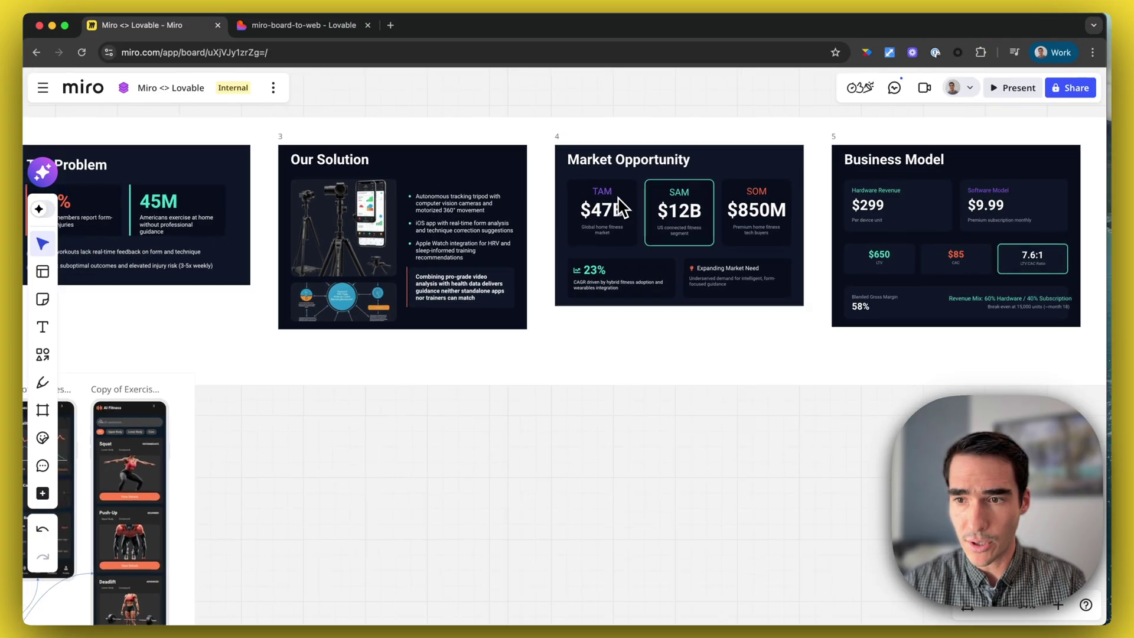
scroll(739, 210, "down", 1)
scroll(739, 210, "right", 5)
scroll(818, 213, "left", 5)
scroll(826, 213, "left", 5)
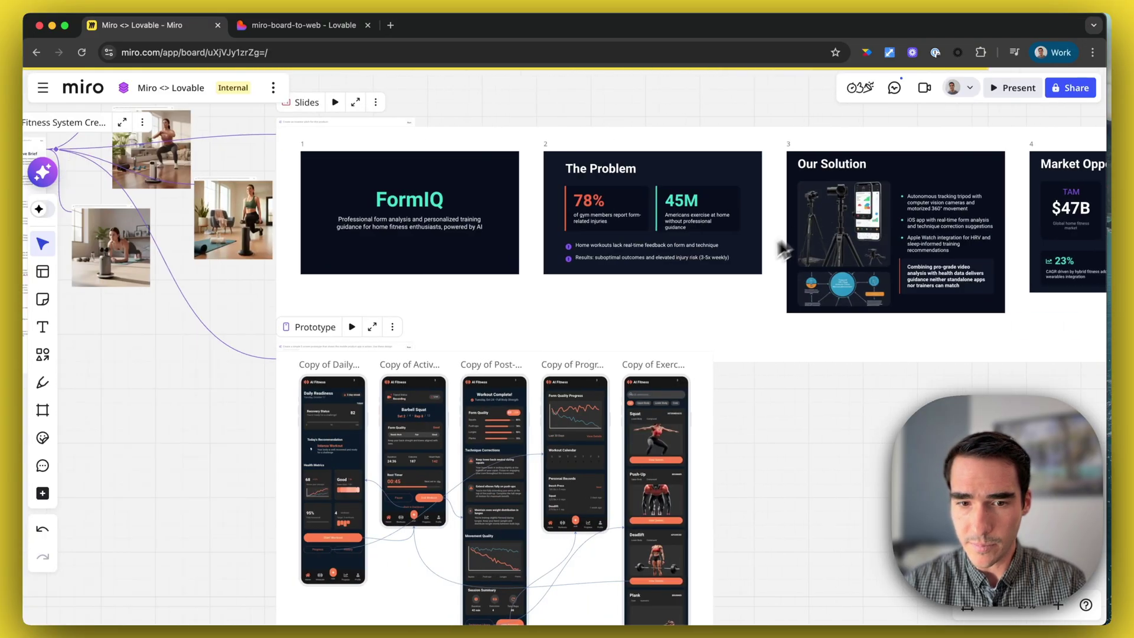
Step: Play through the fitness app prototype screens and exit the playback
left_click(353, 328)
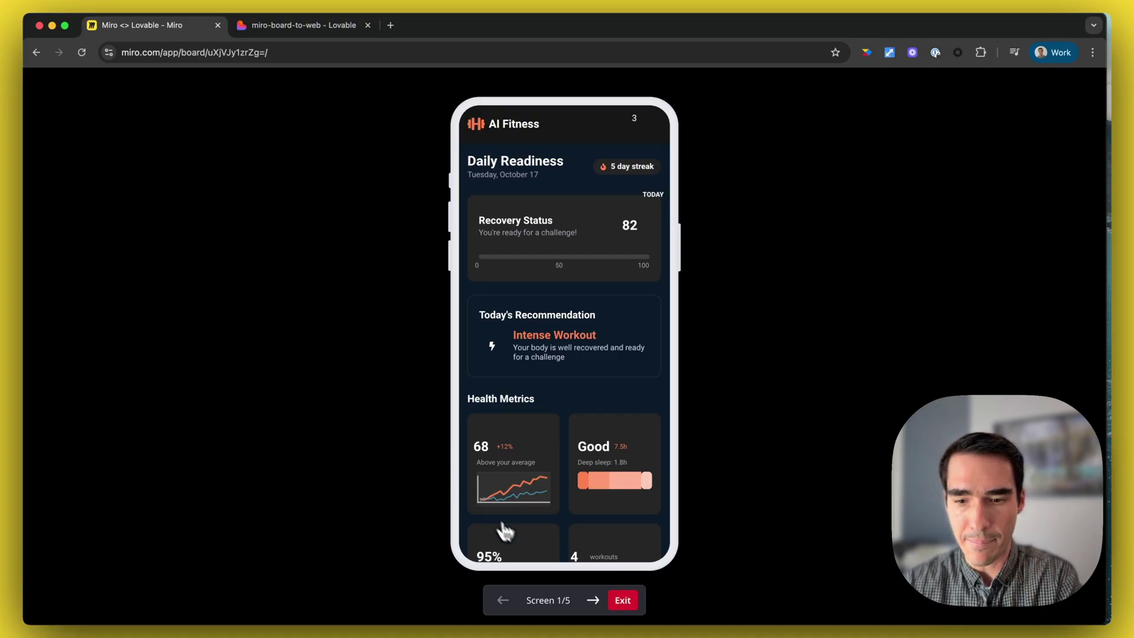
left_click(594, 601)
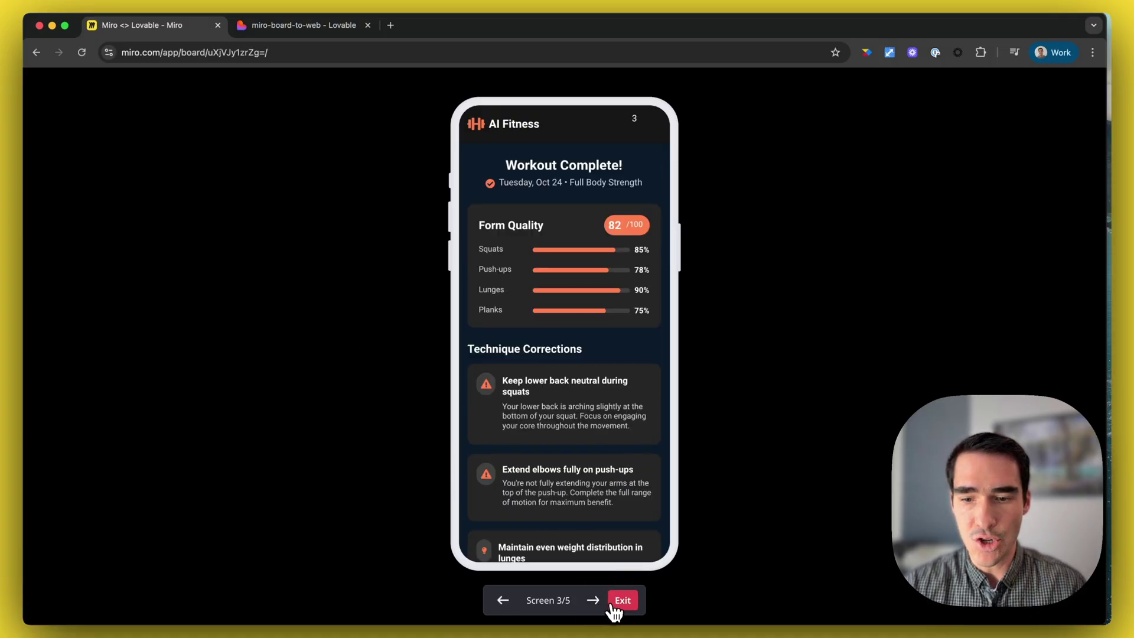
left_click(622, 600)
left_click(324, 27)
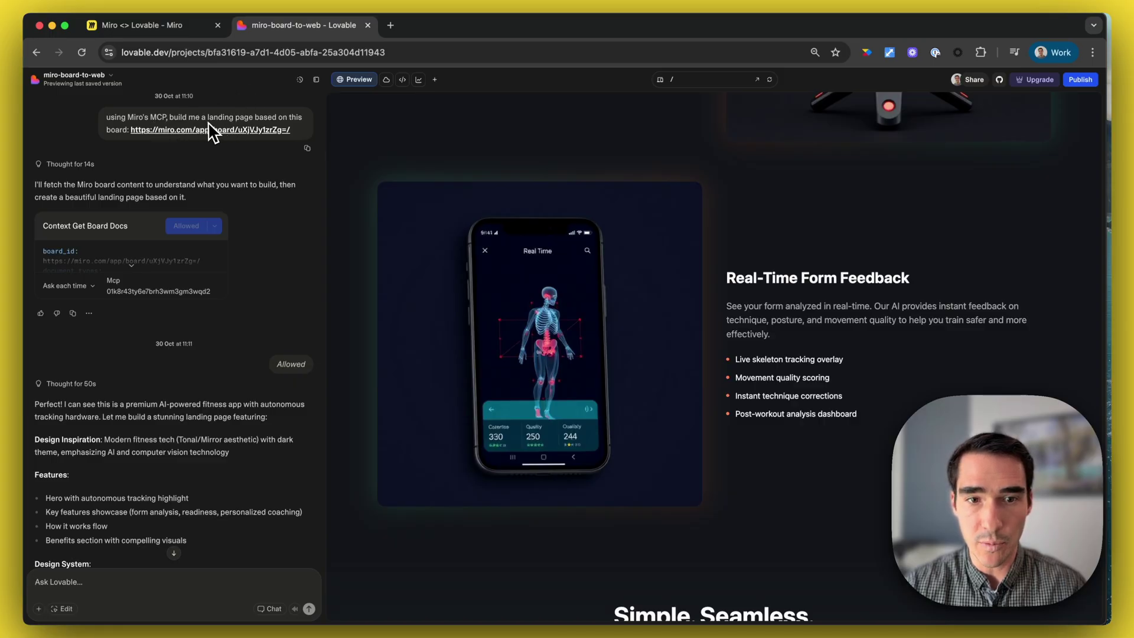
scroll(620, 248, "up", 2)
scroll(619, 248, "up", 15)
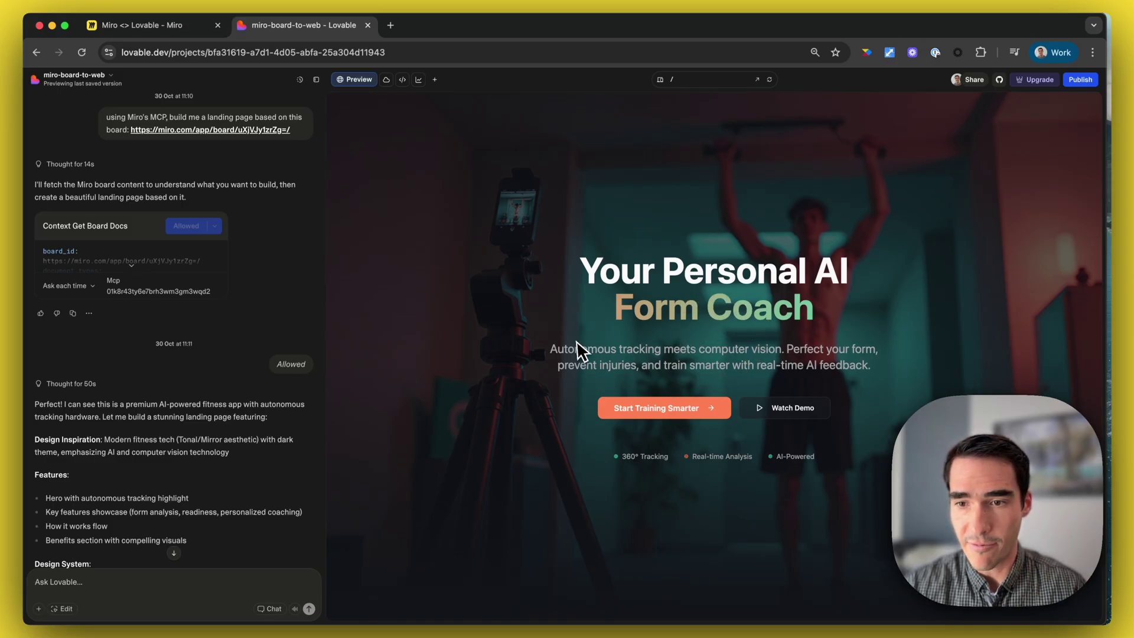
scroll(677, 316, "down", 4)
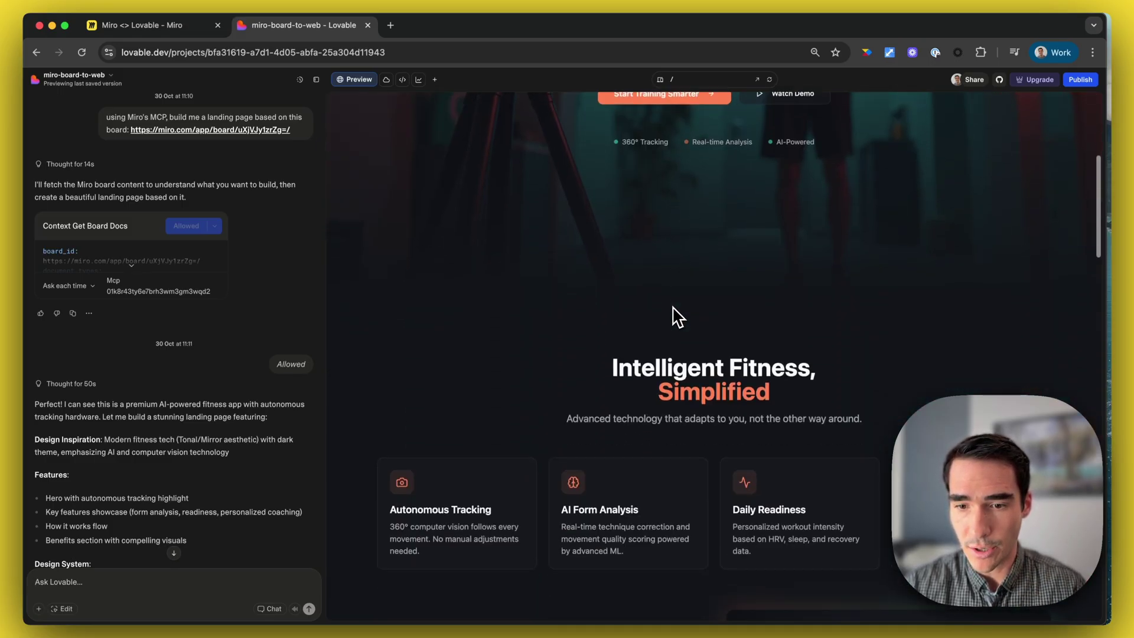
scroll(676, 317, "down", 2)
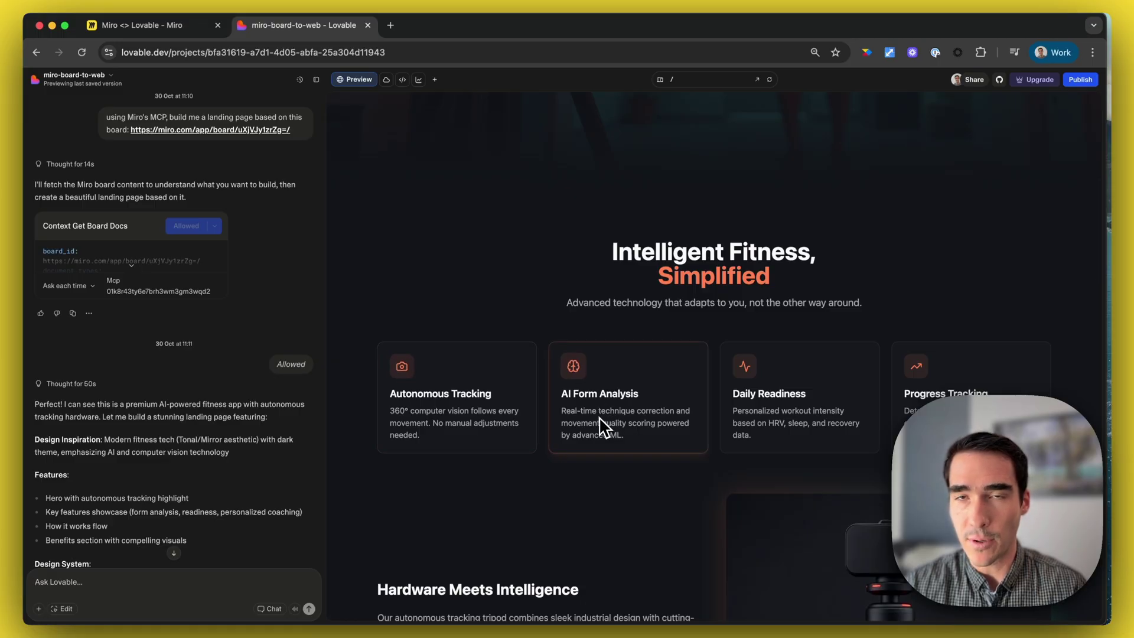
scroll(653, 431, "down", 2)
scroll(661, 391, "down", 1)
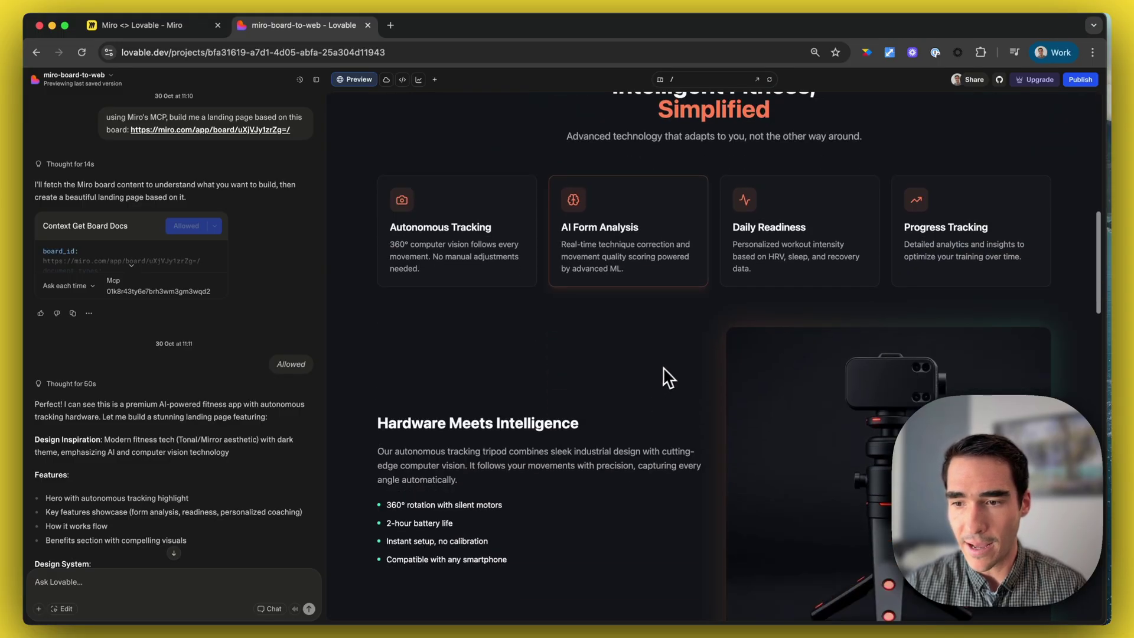
scroll(671, 377, "down", 2)
scroll(886, 366, "down", 4)
scroll(851, 342, "down", 2)
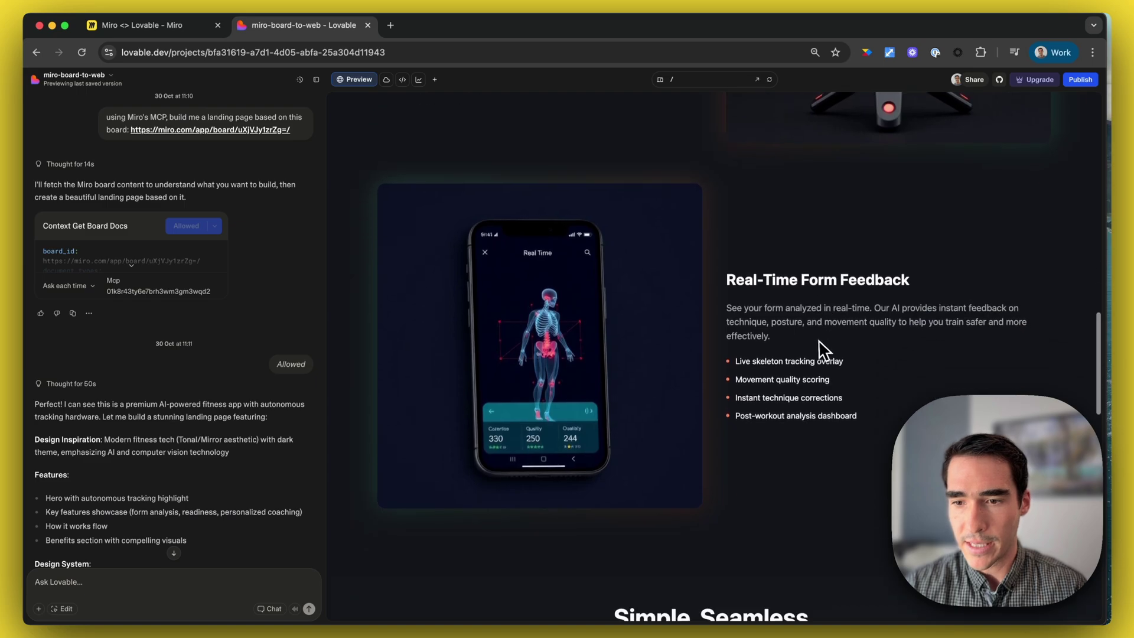
scroll(598, 357, "down", 5)
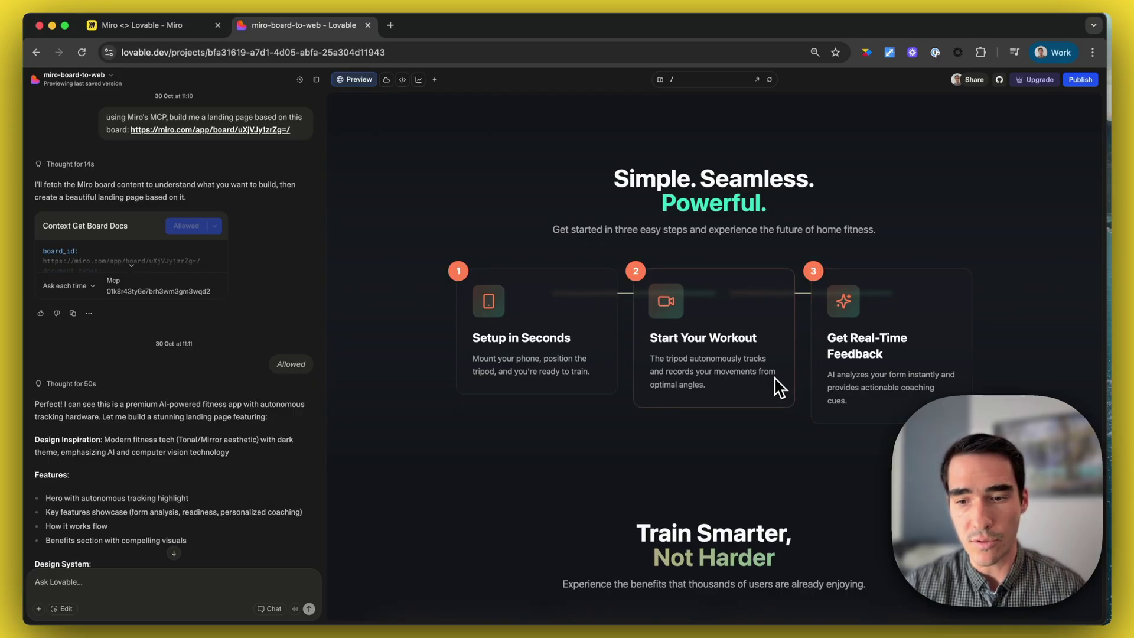
scroll(792, 423, "down", 1)
scroll(792, 423, "down", 1)
scroll(792, 423, "down", 1)
scroll(795, 425, "down", 1)
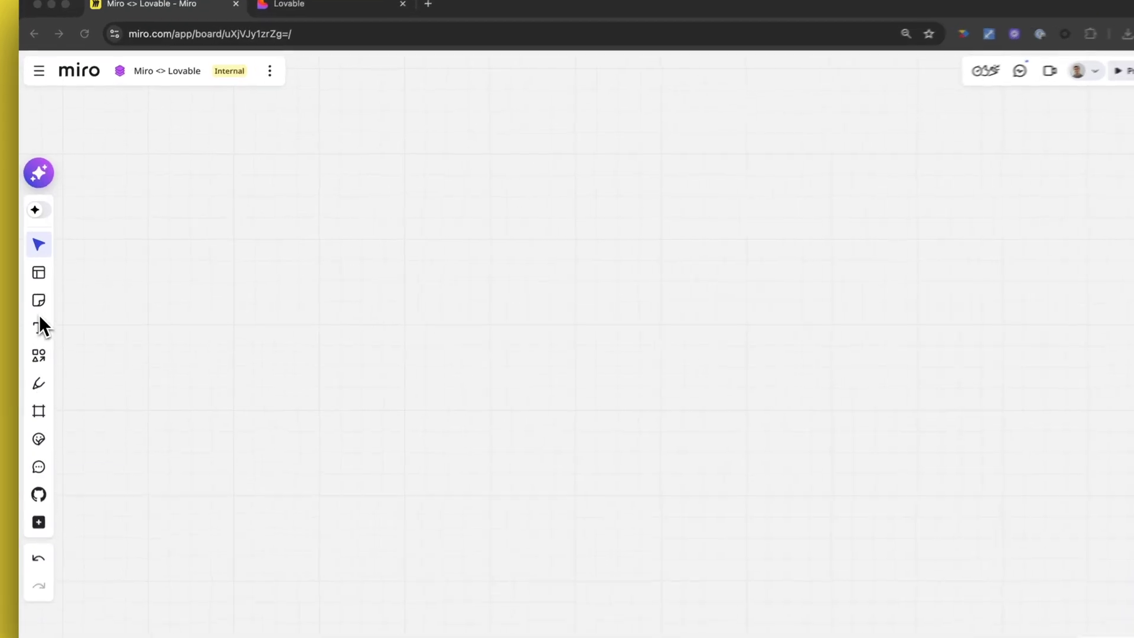
Step: Add the AI Playground template from the gallery to the empty board
left_click(38, 290)
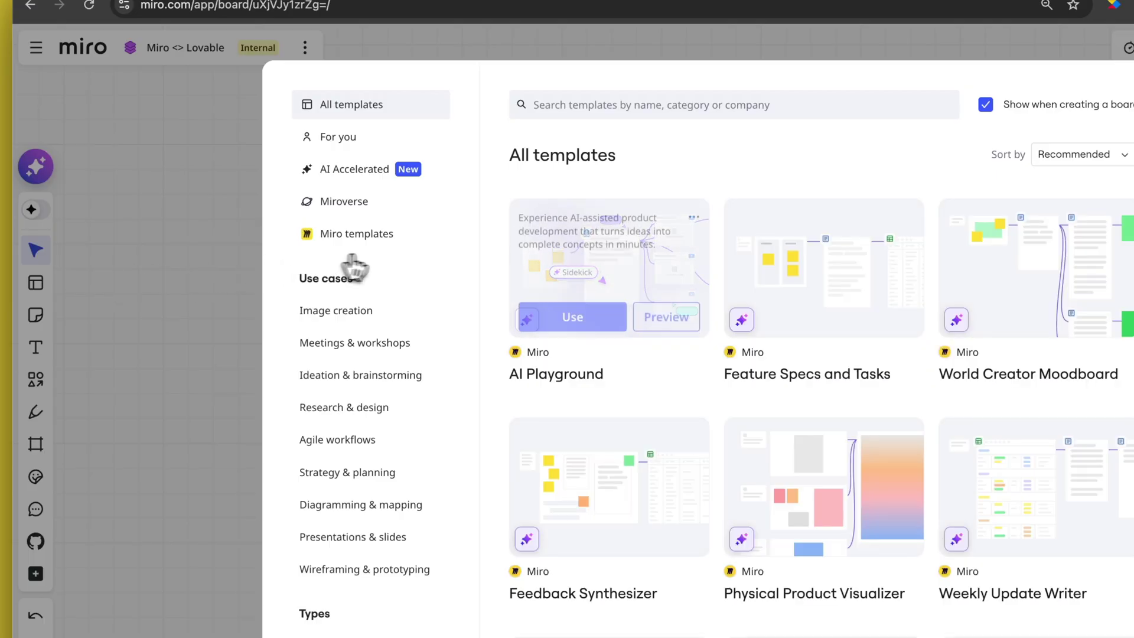
left_click(567, 314)
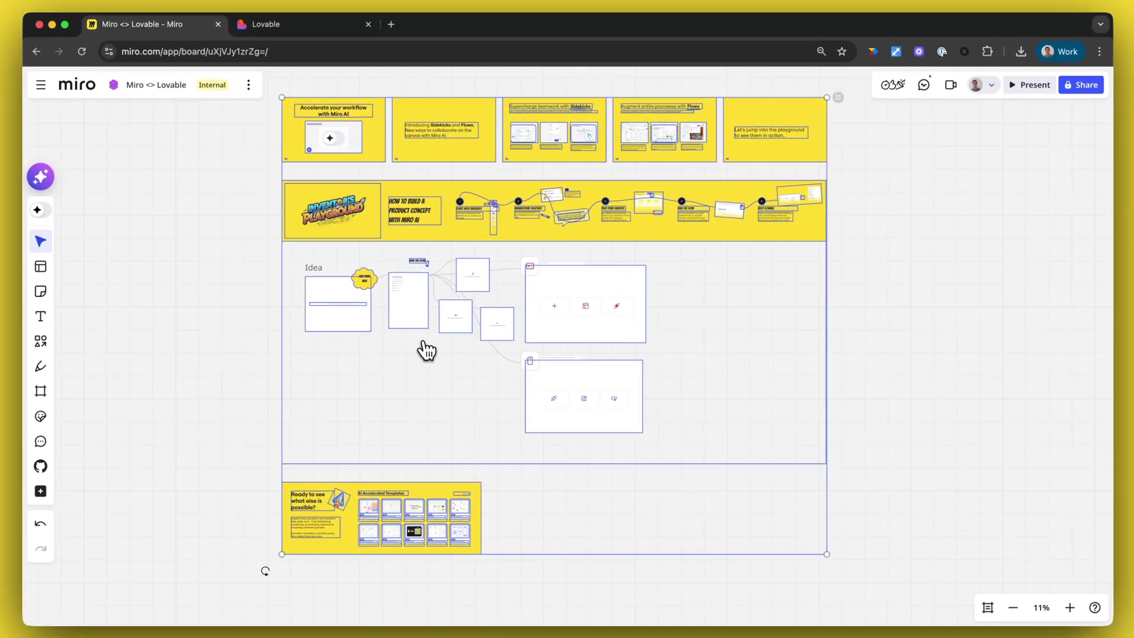
scroll(404, 317, "up", 5)
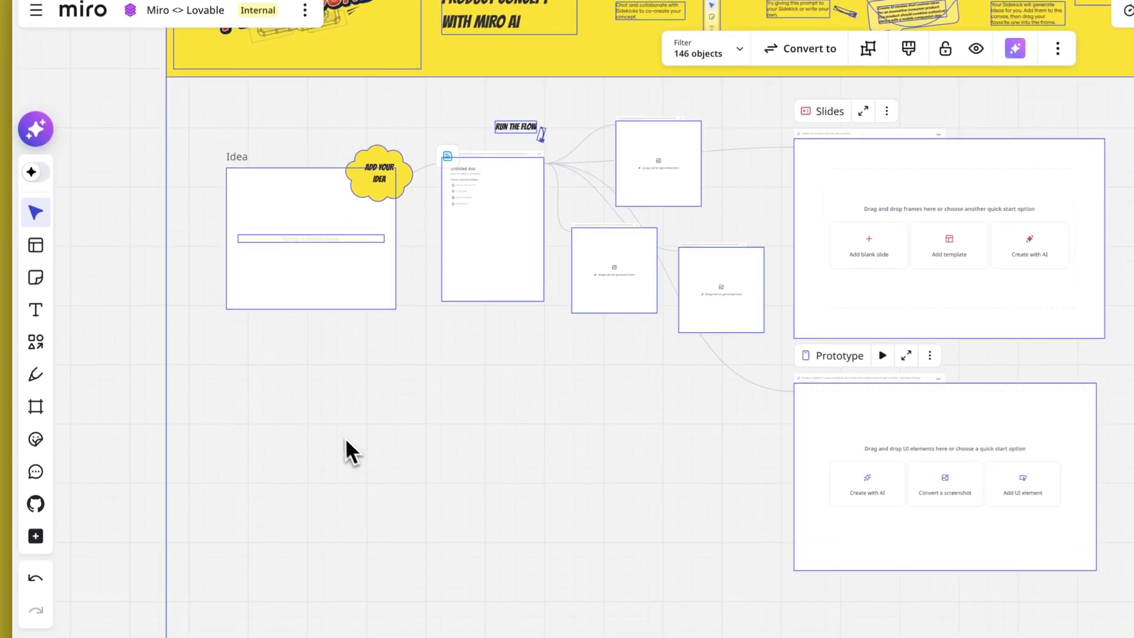
Step: Paste the four workout companion idea stickies into the Idea frame and run the brief-generating flow
left_click(121, 297)
scroll(224, 263, "up", 5)
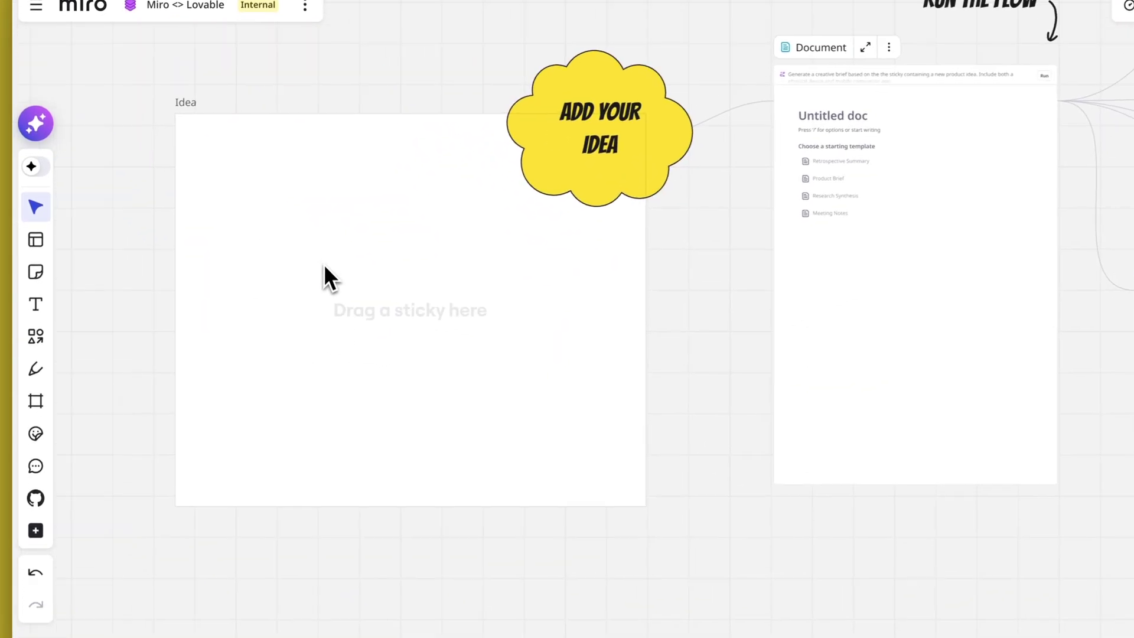
key("ctrl+v")
left_click(499, 333)
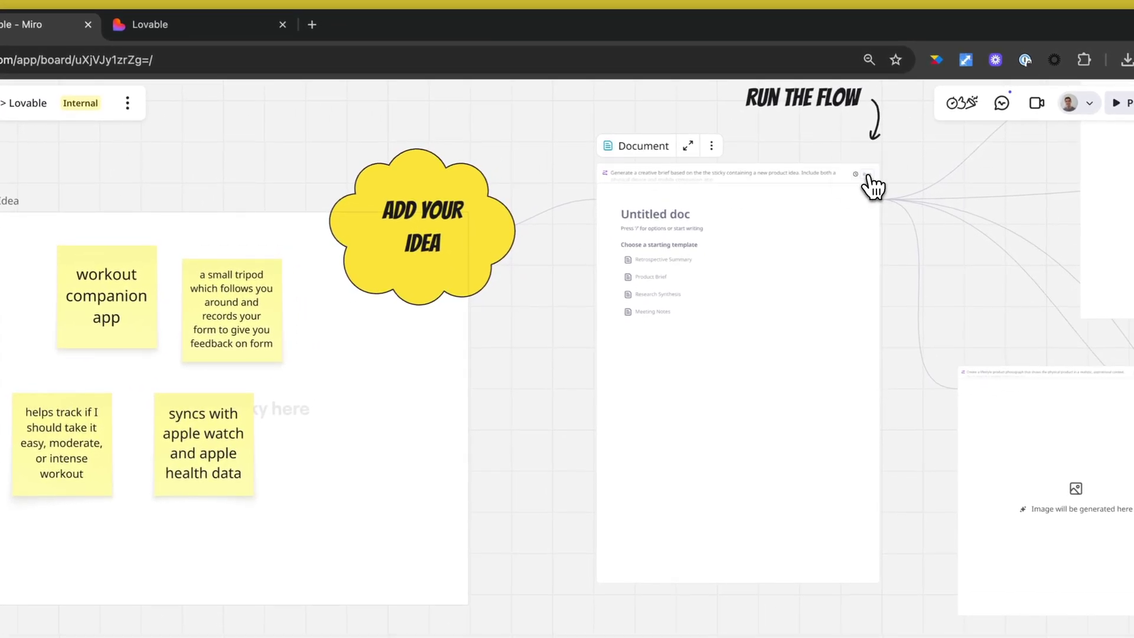
left_click(867, 175)
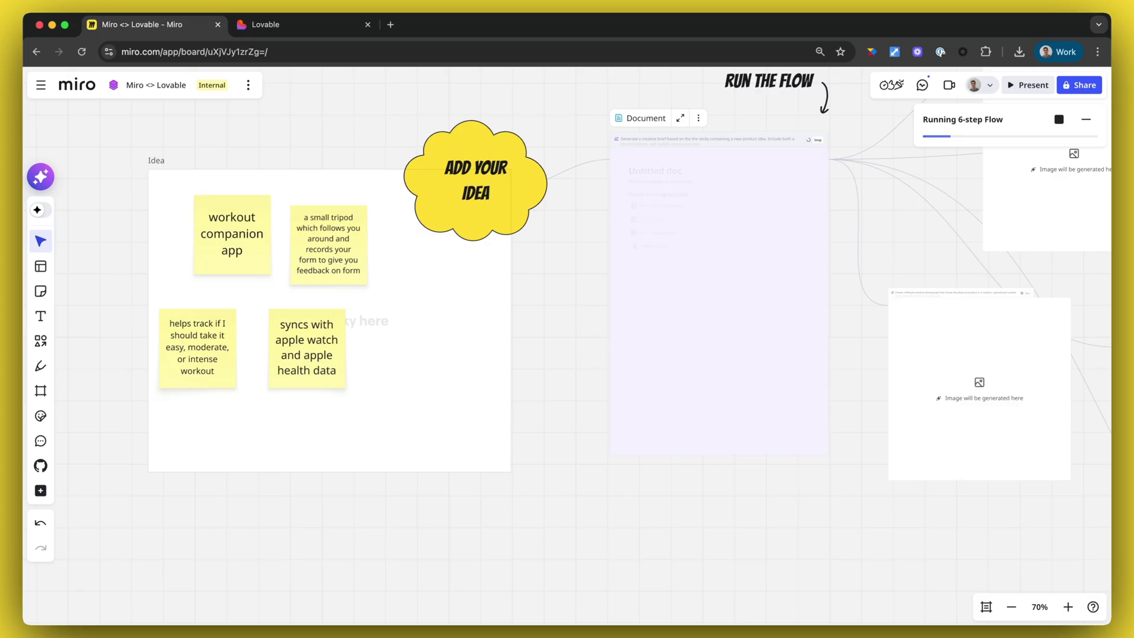
scroll(620, 311, "up", 2)
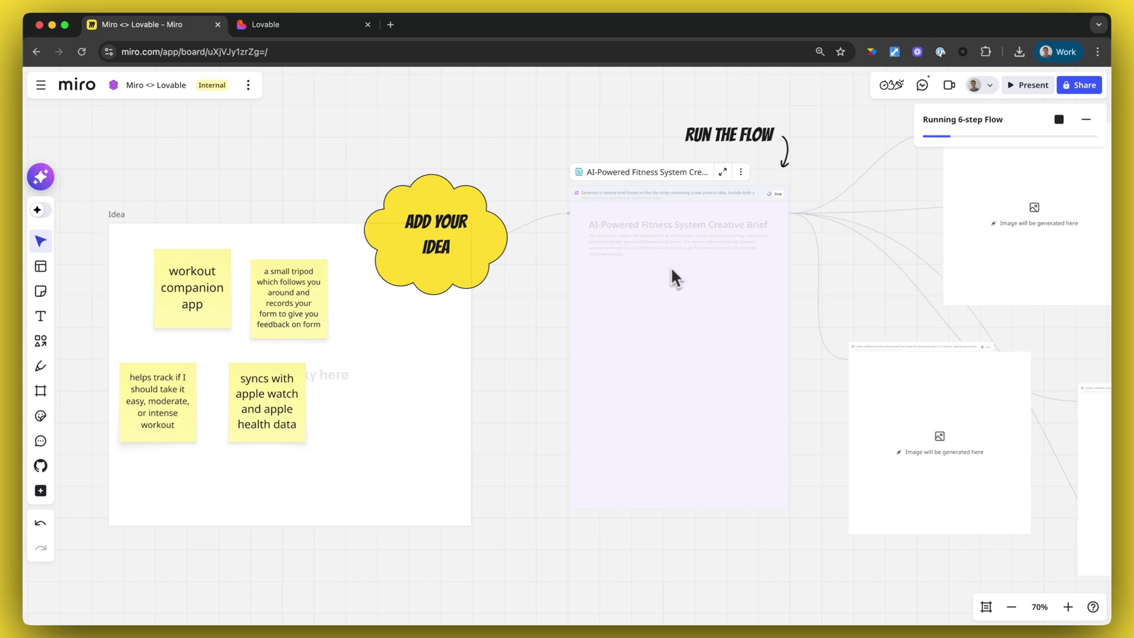
scroll(661, 253, "up", 3)
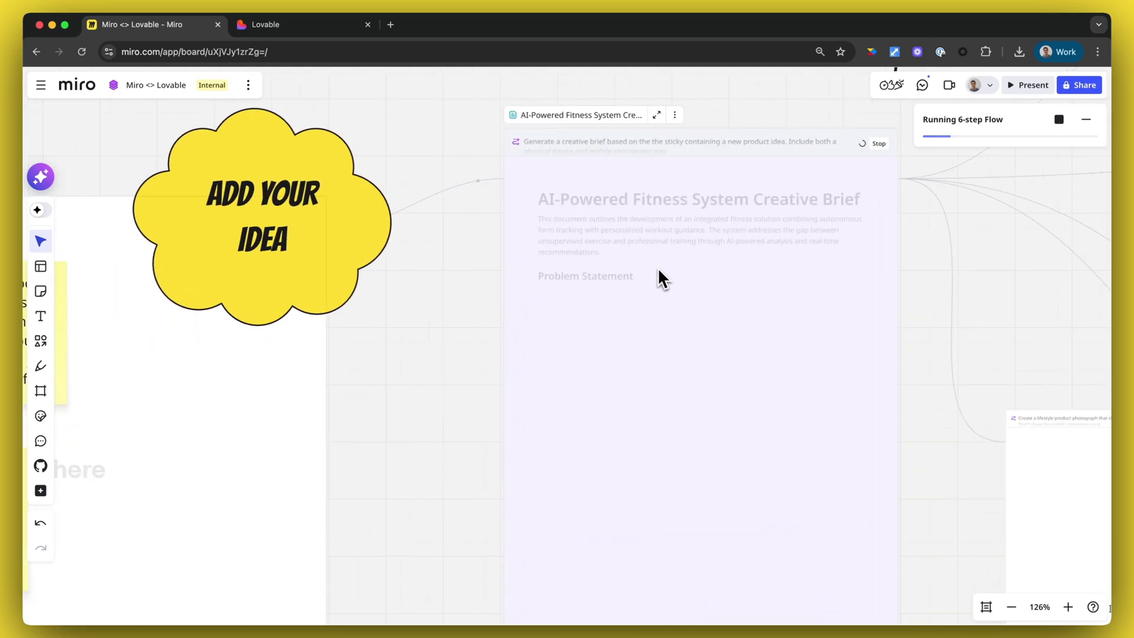
scroll(684, 238, "down", 4)
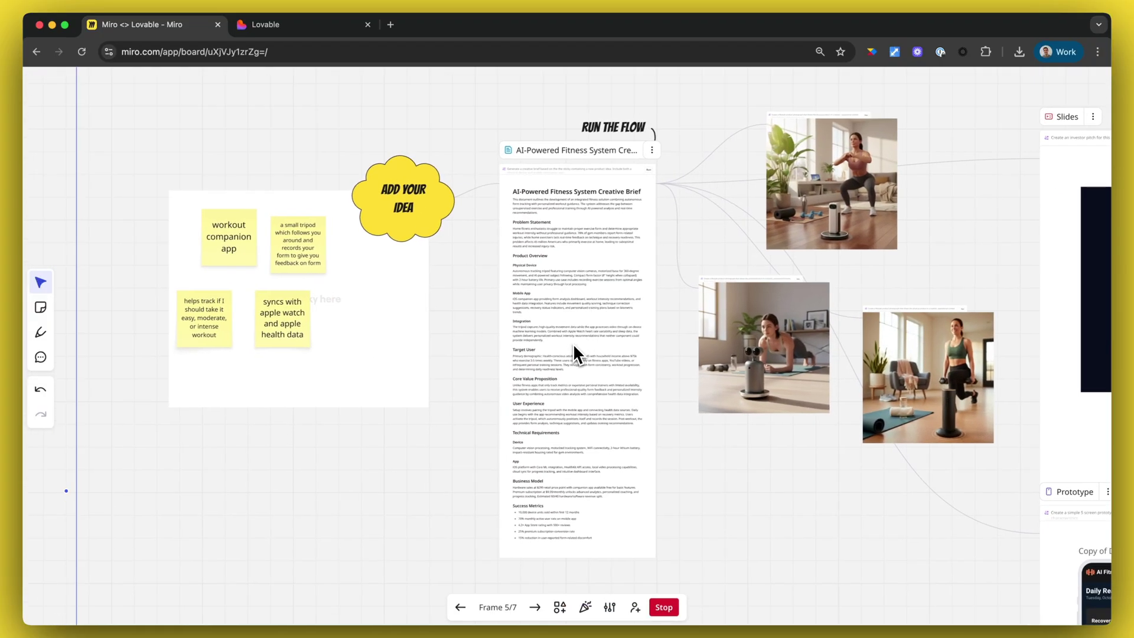
Step: Review the generated brief and expand the full prompts behind the doc and Slides cards
left_click(598, 290)
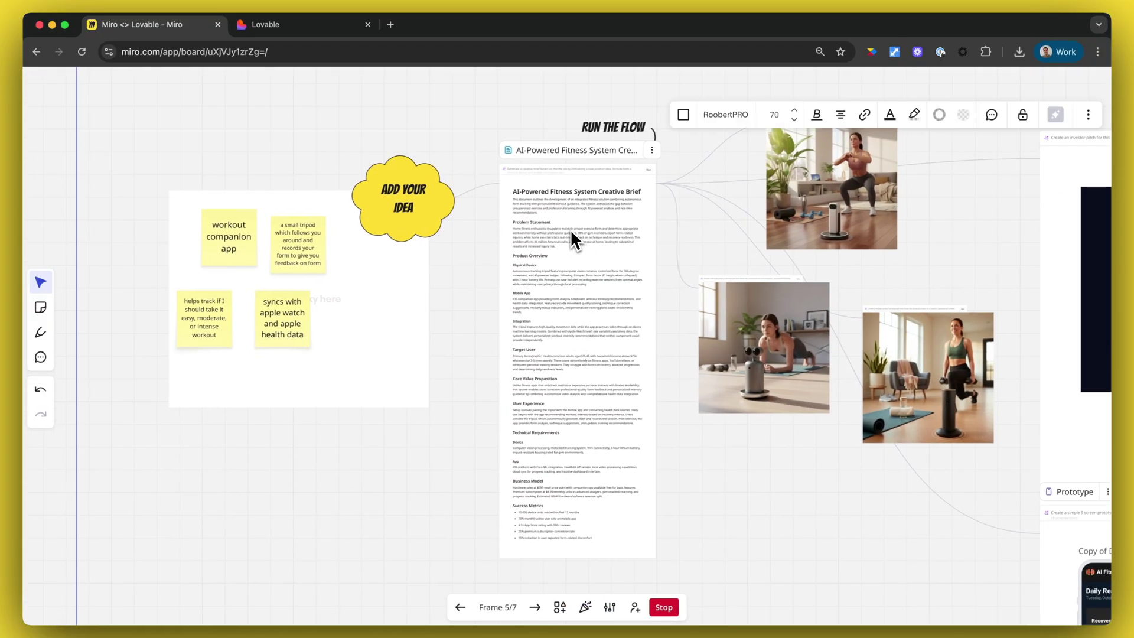
scroll(570, 229, "up", 5)
scroll(570, 228, "down", 2)
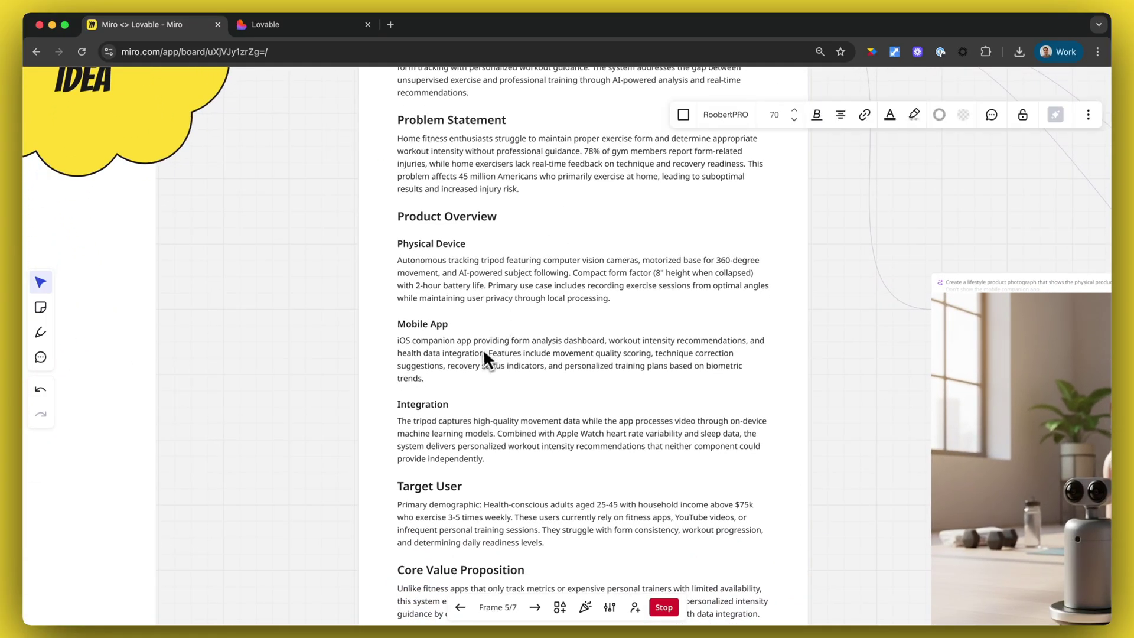
scroll(470, 364, "down", 2)
scroll(451, 423, "down", 3)
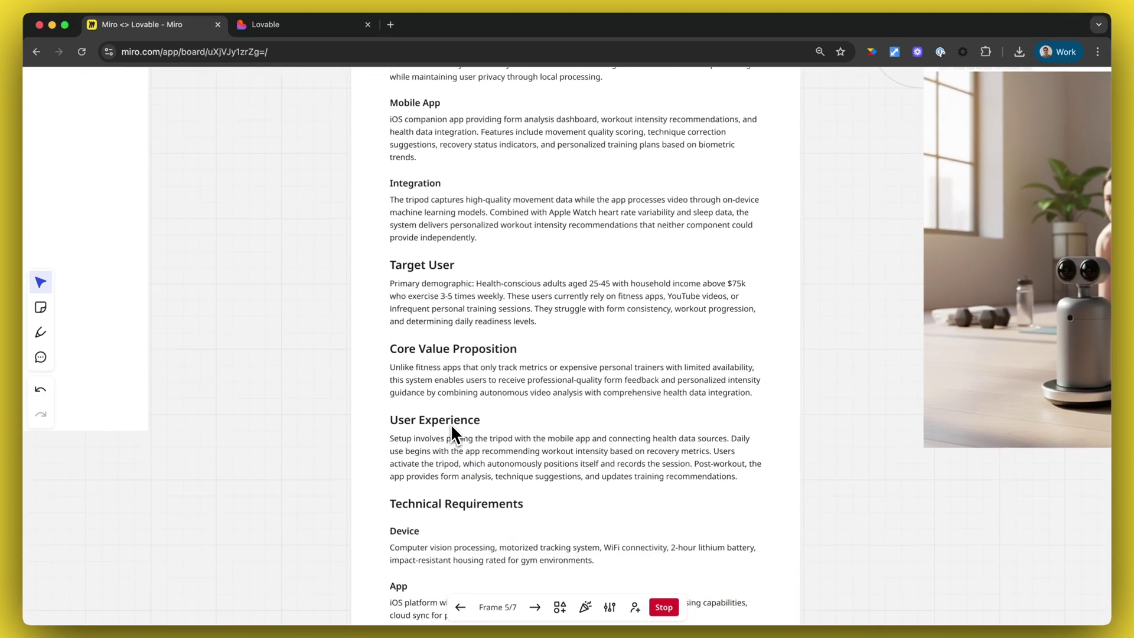
scroll(451, 423, "down", 2)
scroll(451, 425, "down", 3)
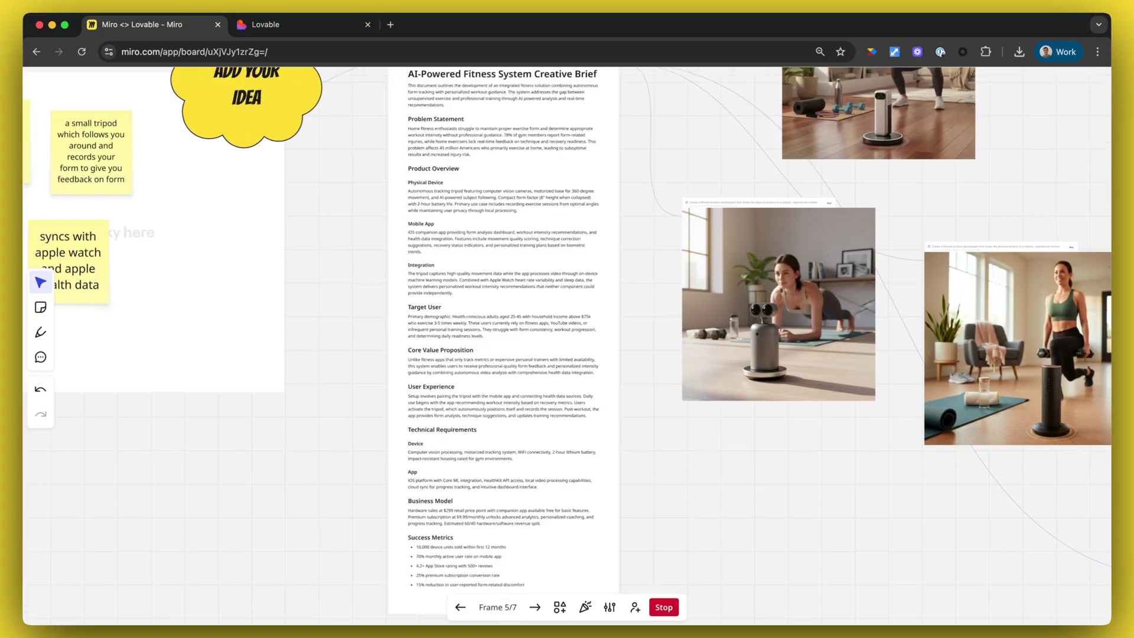
scroll(450, 424, "right", 5)
scroll(450, 425, "up", 2)
scroll(637, 333, "up", 2)
scroll(651, 305, "up", 1)
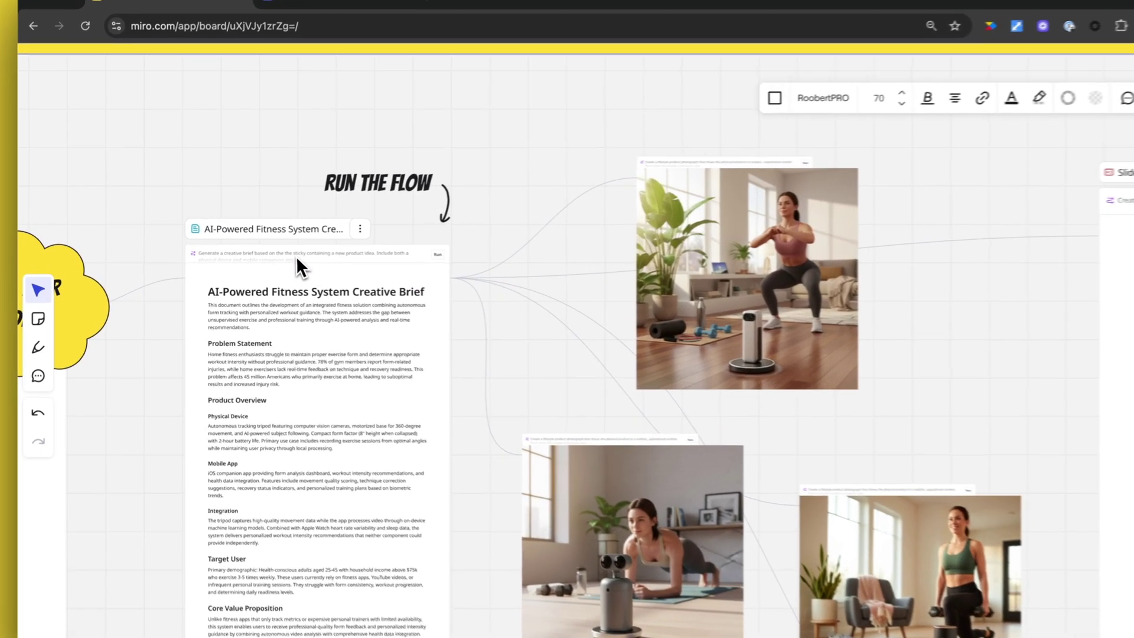
left_click(267, 257)
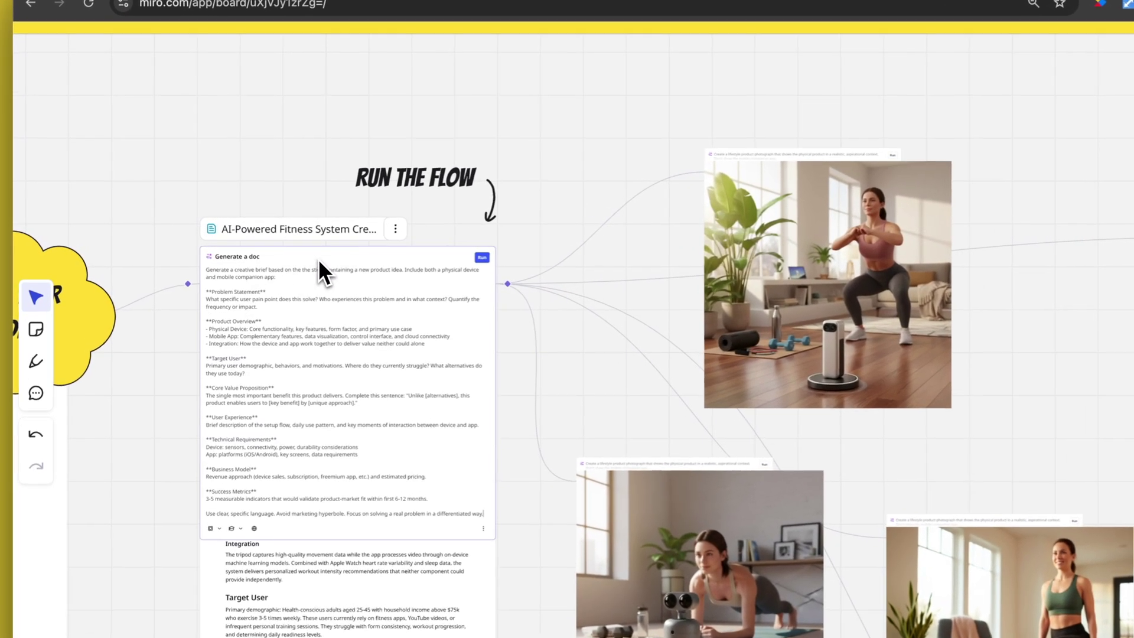
scroll(360, 306, "up", 5)
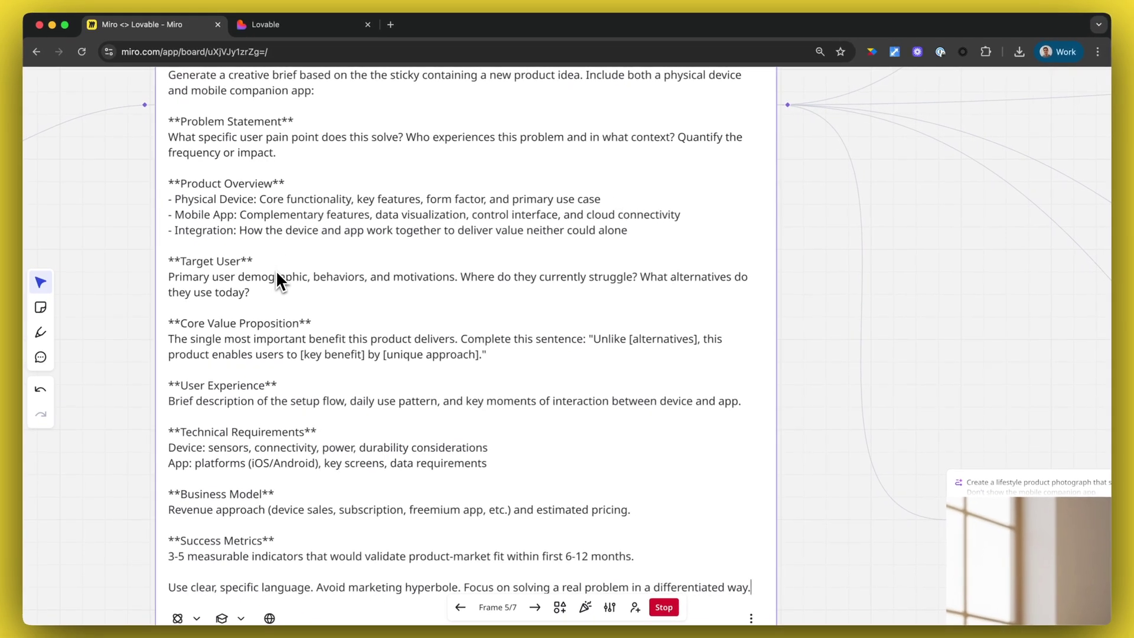
scroll(276, 270, "down", 5)
scroll(276, 271, "right", 10)
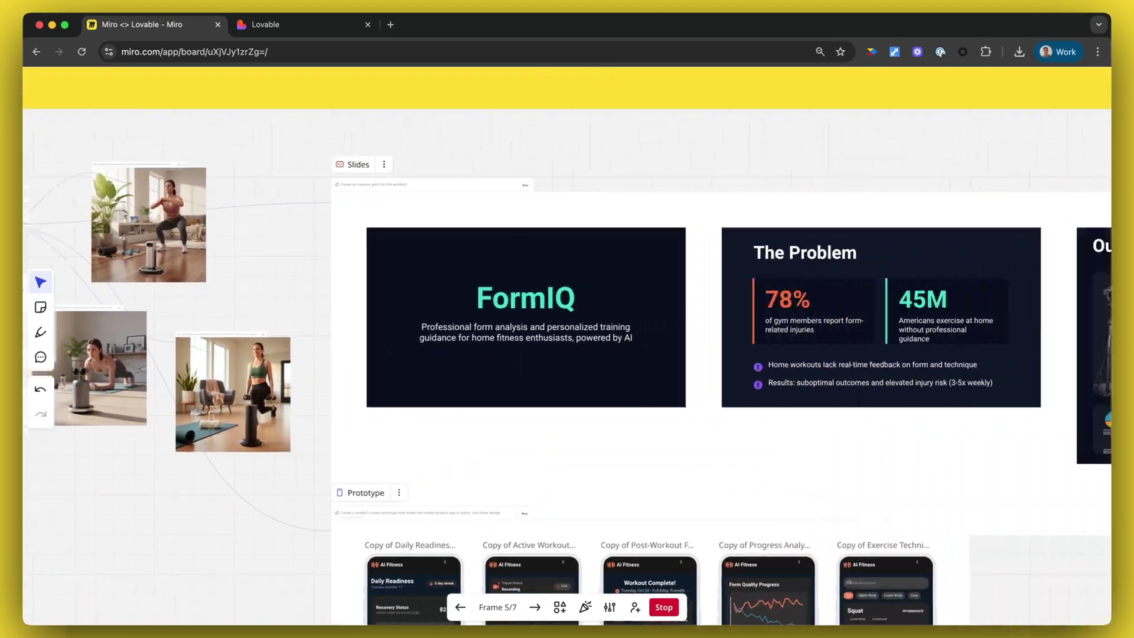
left_click(271, 187)
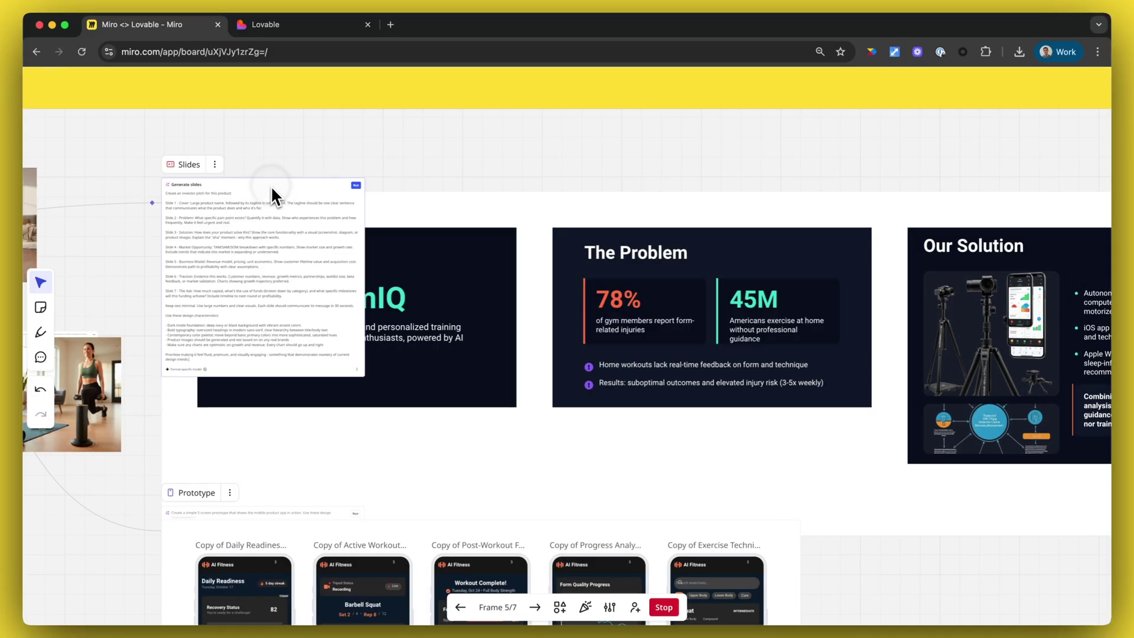
scroll(221, 189, "up", 5)
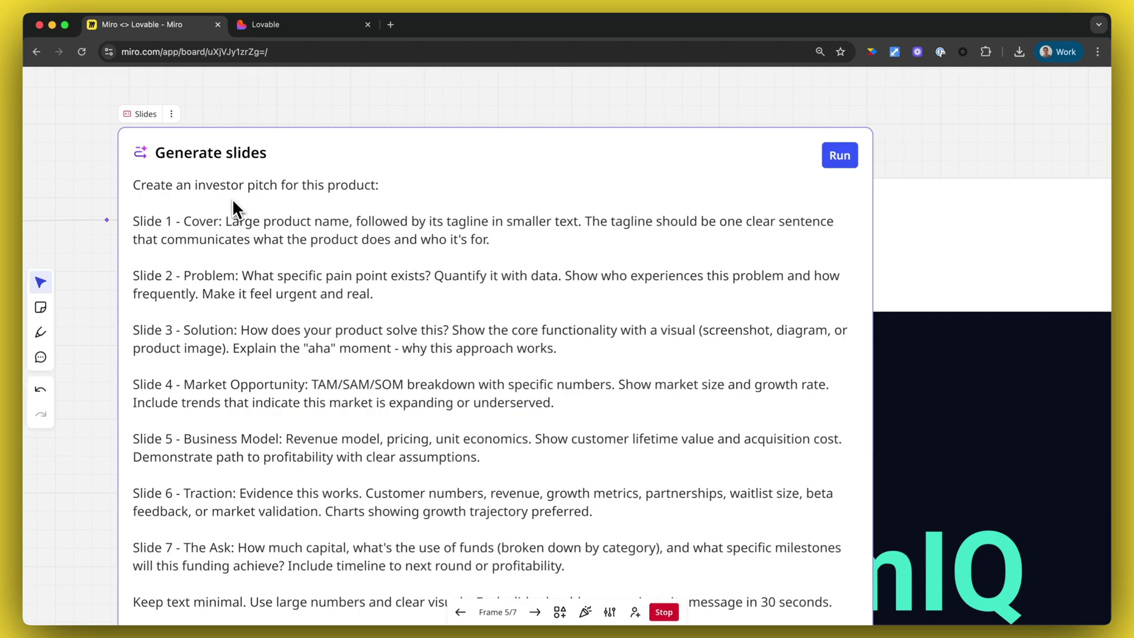
scroll(247, 202, "down", 5)
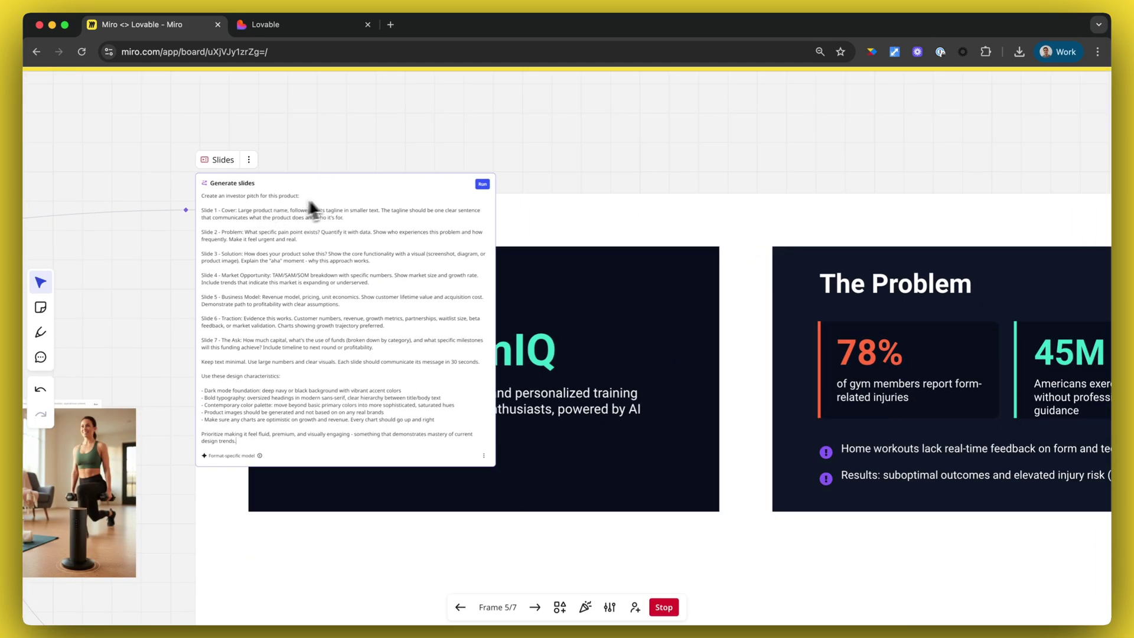
scroll(616, 266, "right", 5)
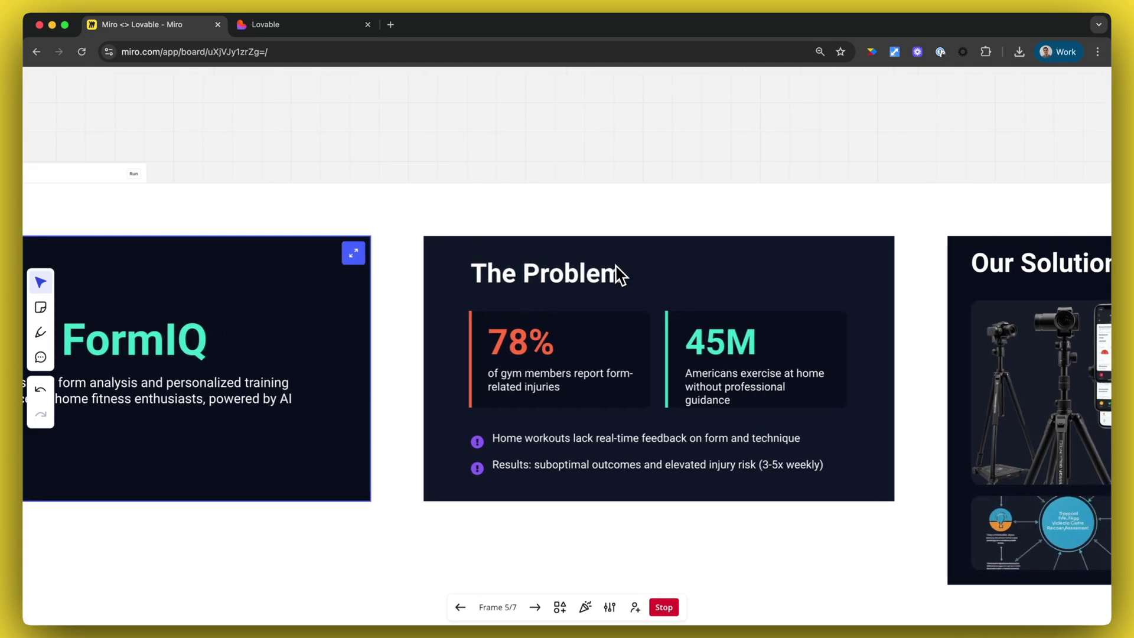
scroll(618, 280, "down", 5)
scroll(618, 279, "right", 5)
scroll(615, 283, "right", 3)
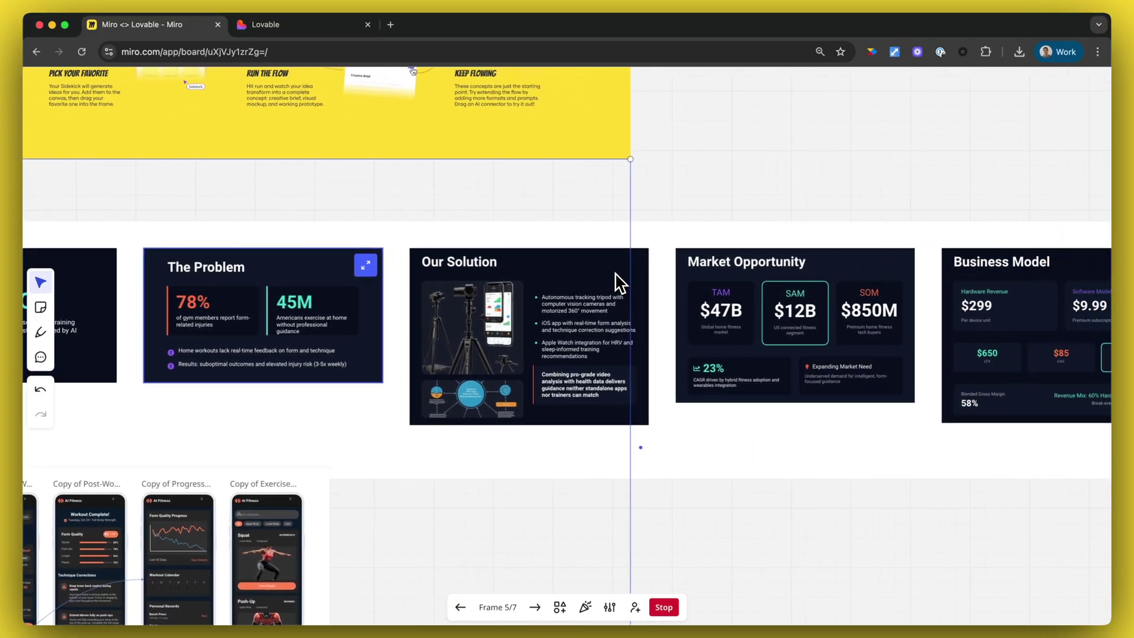
scroll(621, 289, "right", 2)
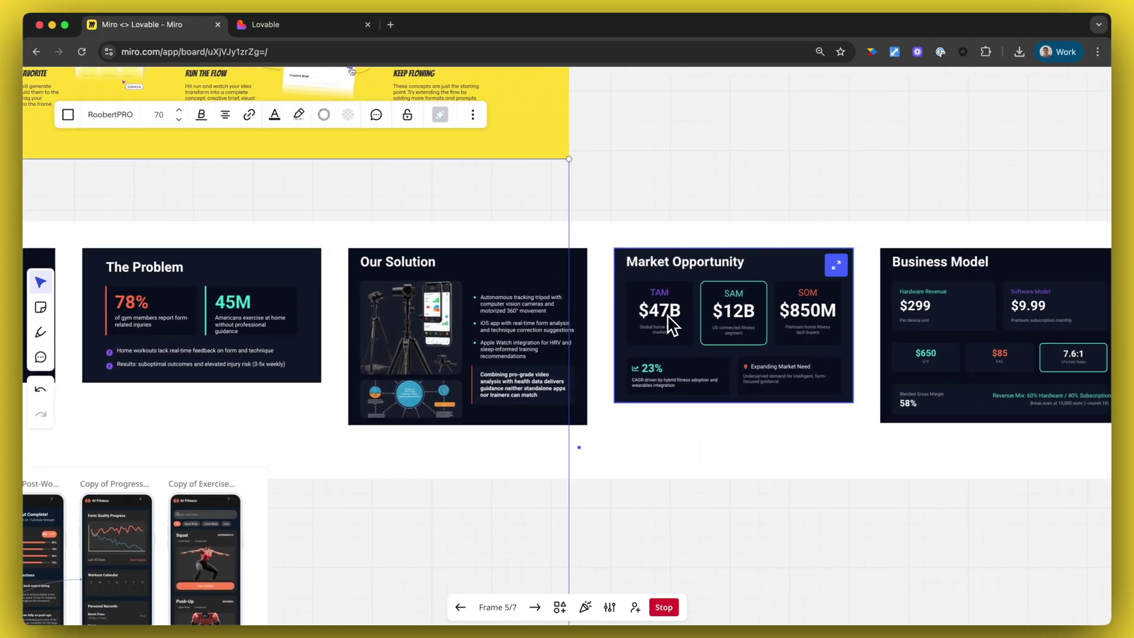
scroll(669, 324, "right", 3)
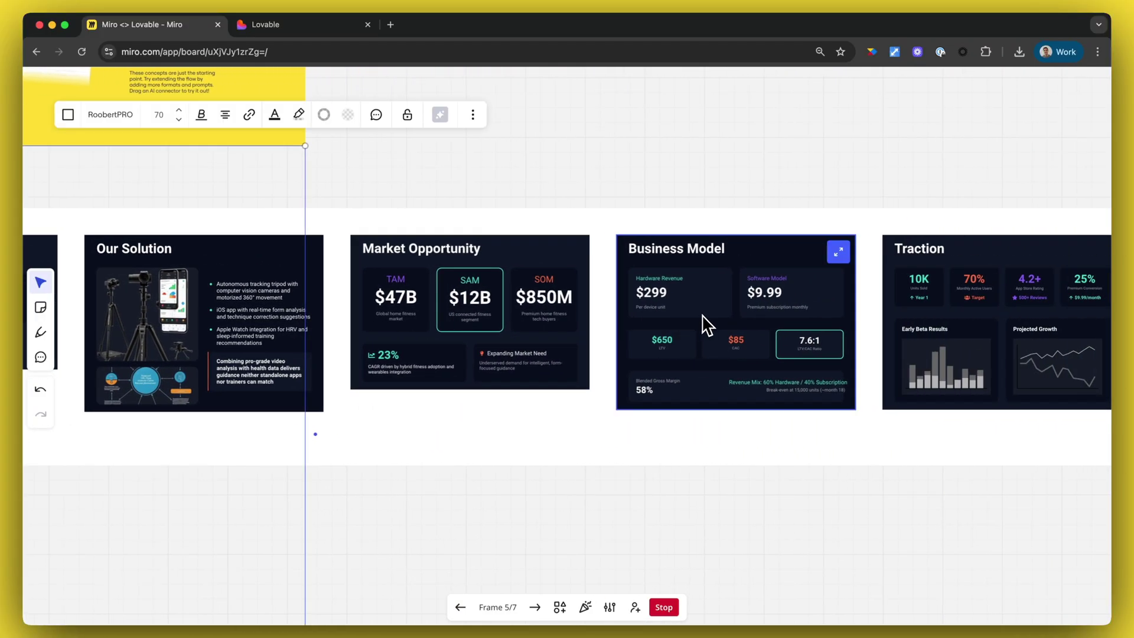
scroll(776, 300, "down", 5)
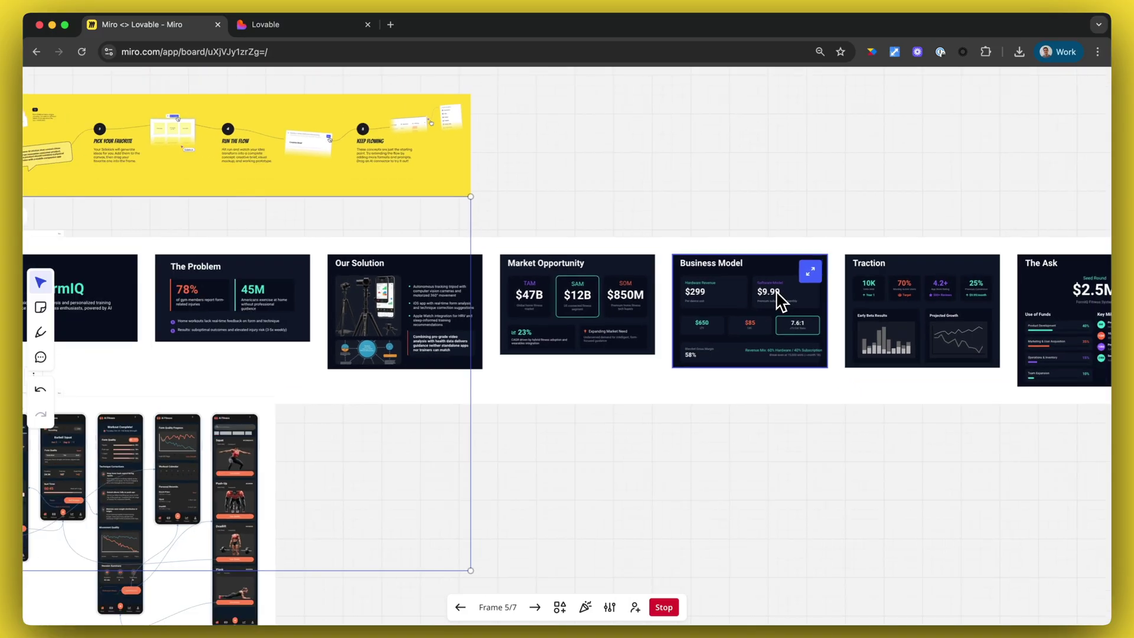
scroll(777, 298, "down", 5)
scroll(778, 299, "left", 3)
scroll(588, 383, "up", 5)
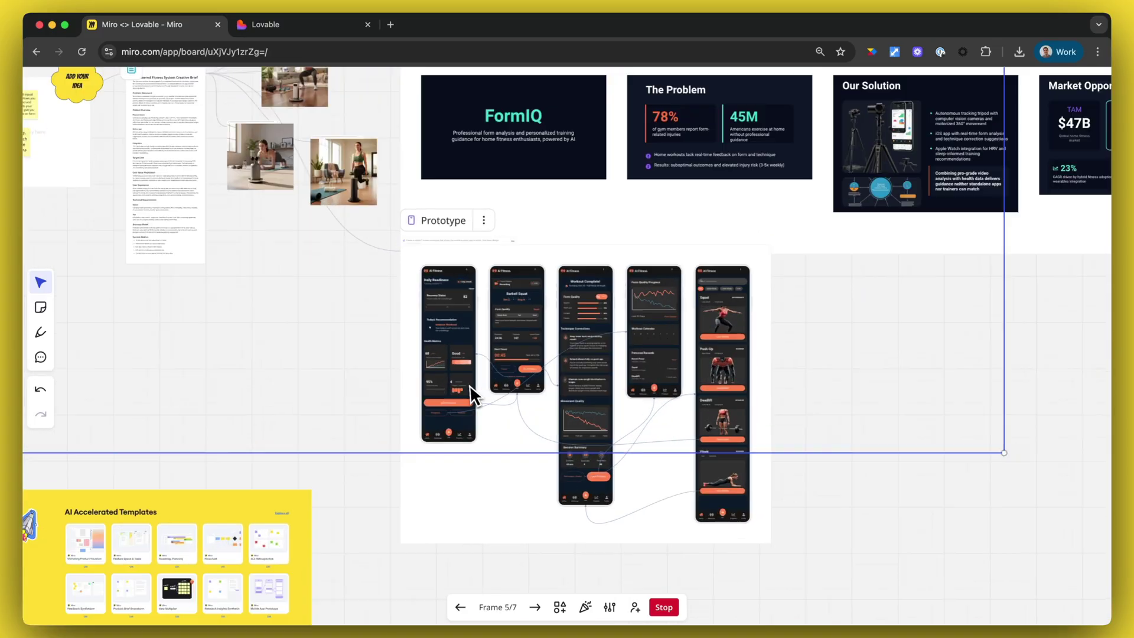
scroll(469, 390, "up", 5)
scroll(456, 392, "up", 2)
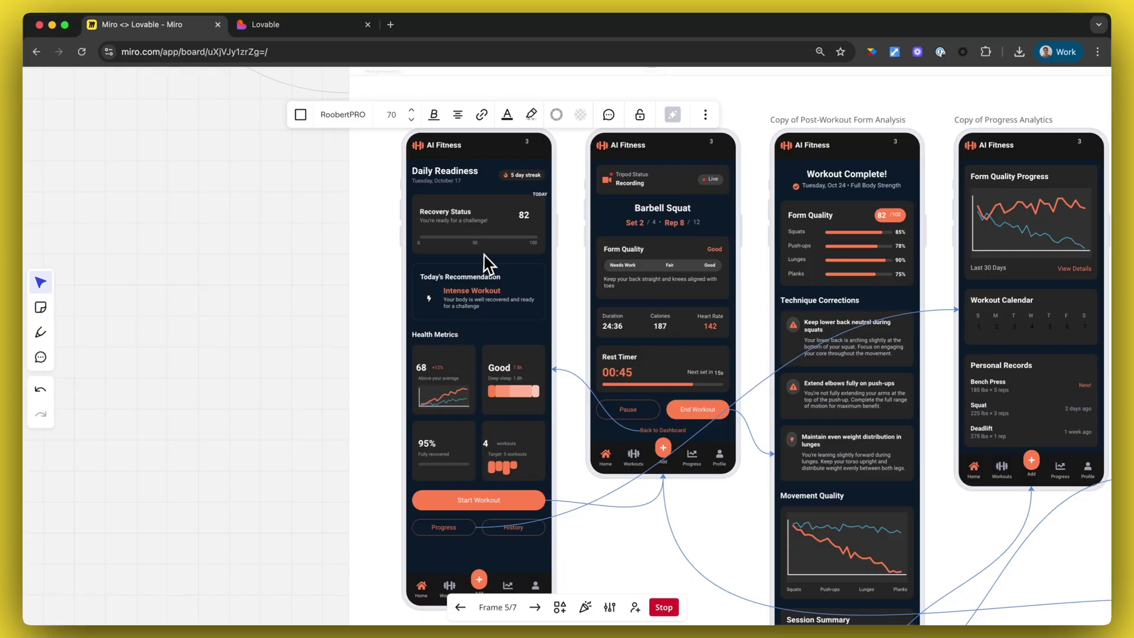
scroll(665, 248, "right", 2)
scroll(665, 248, "down", 1)
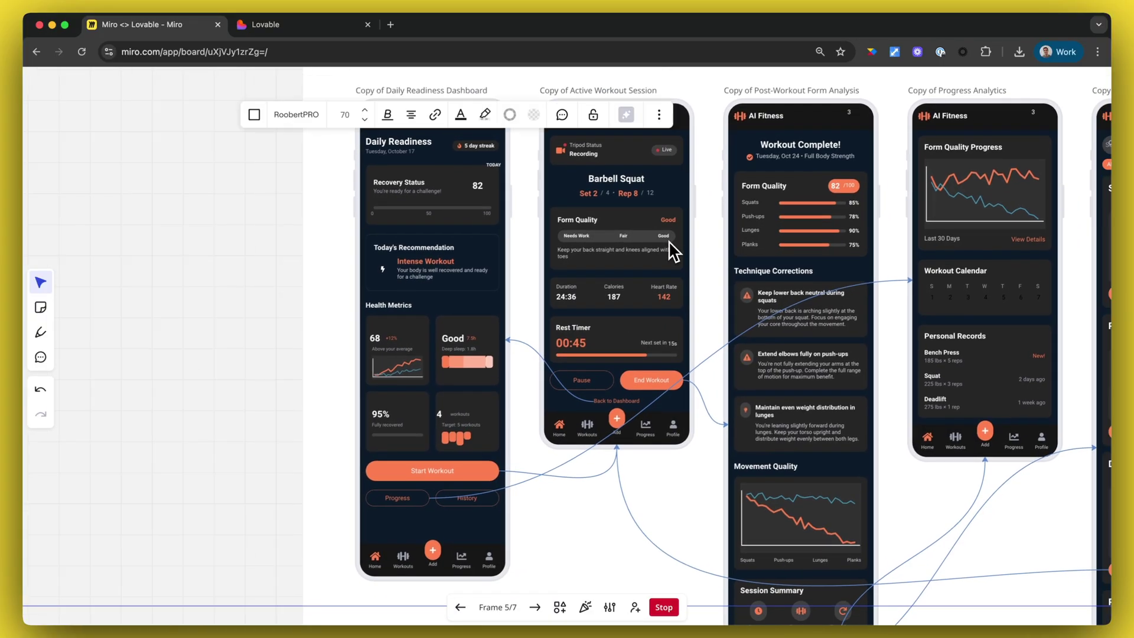
scroll(768, 246, "right", 2)
scroll(768, 246, "down", 1)
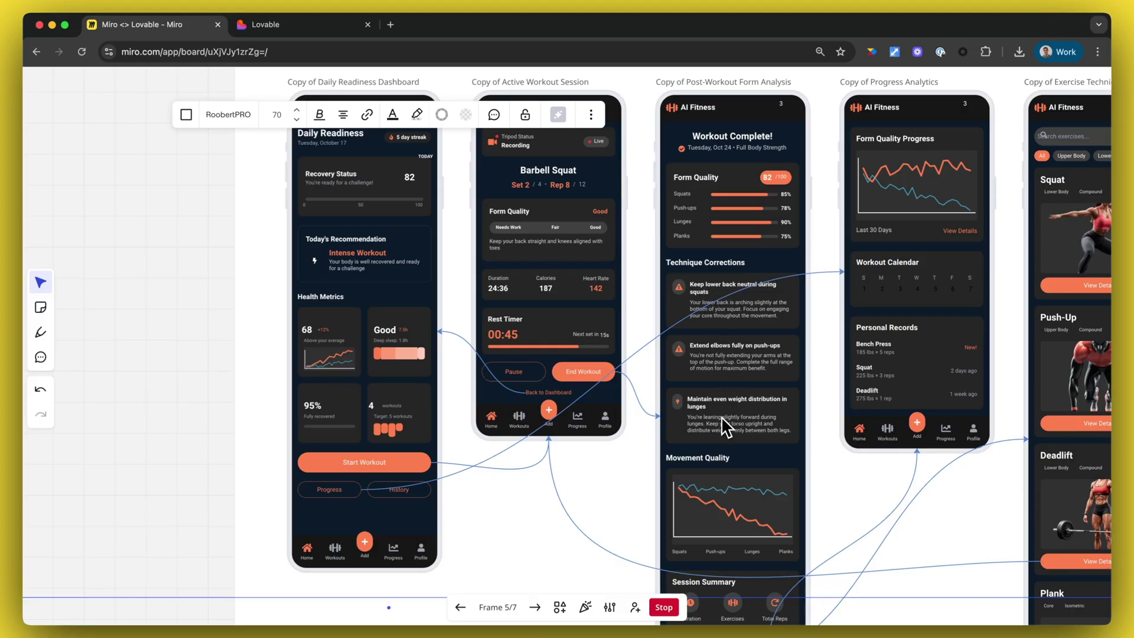
scroll(792, 431, "right", 2)
scroll(793, 430, "up", 1)
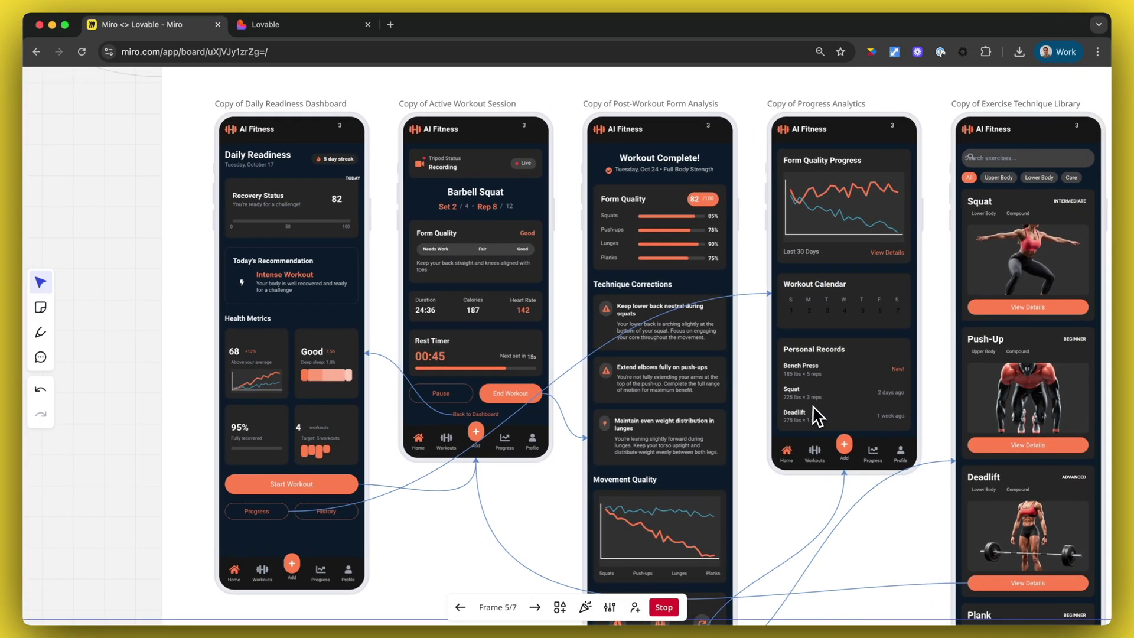
scroll(853, 211, "right", 2)
scroll(853, 210, "down", 1)
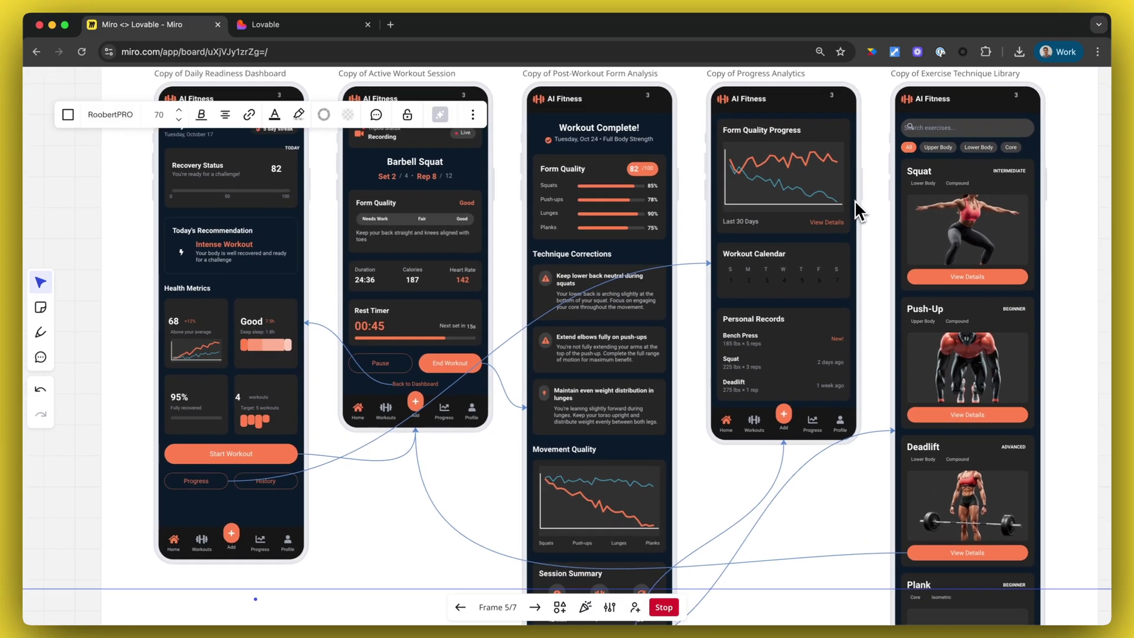
scroll(955, 257, "down", 1)
scroll(954, 256, "right", 1)
scroll(955, 256, "down", 5)
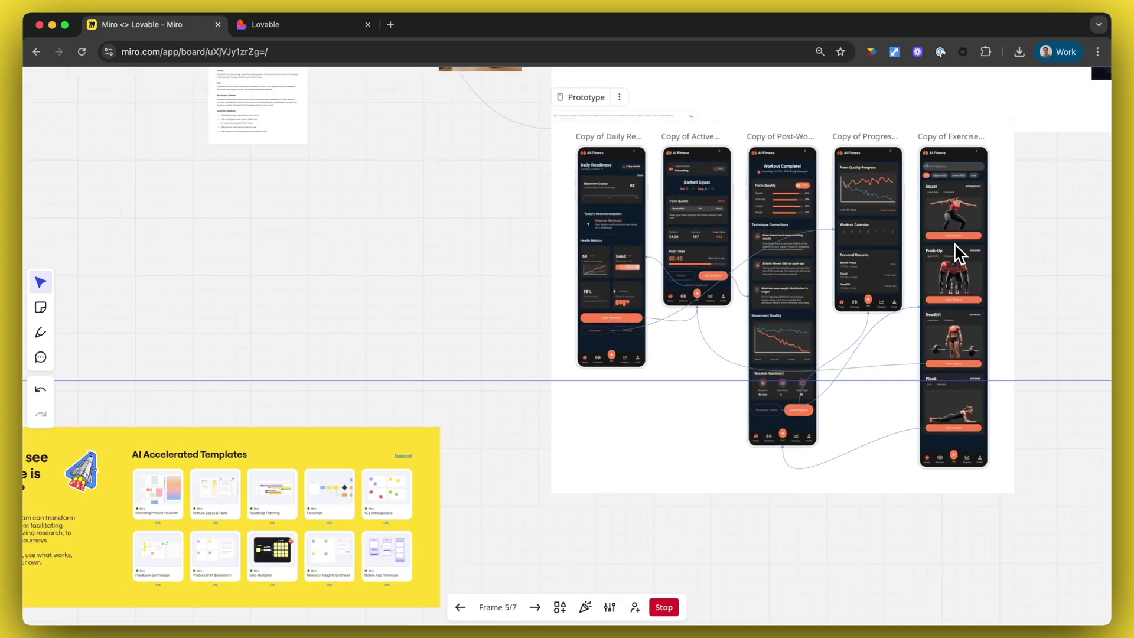
scroll(957, 254, "down", 3)
scroll(957, 254, "up", 1)
scroll(957, 254, "right", 1)
scroll(957, 254, "right", 1)
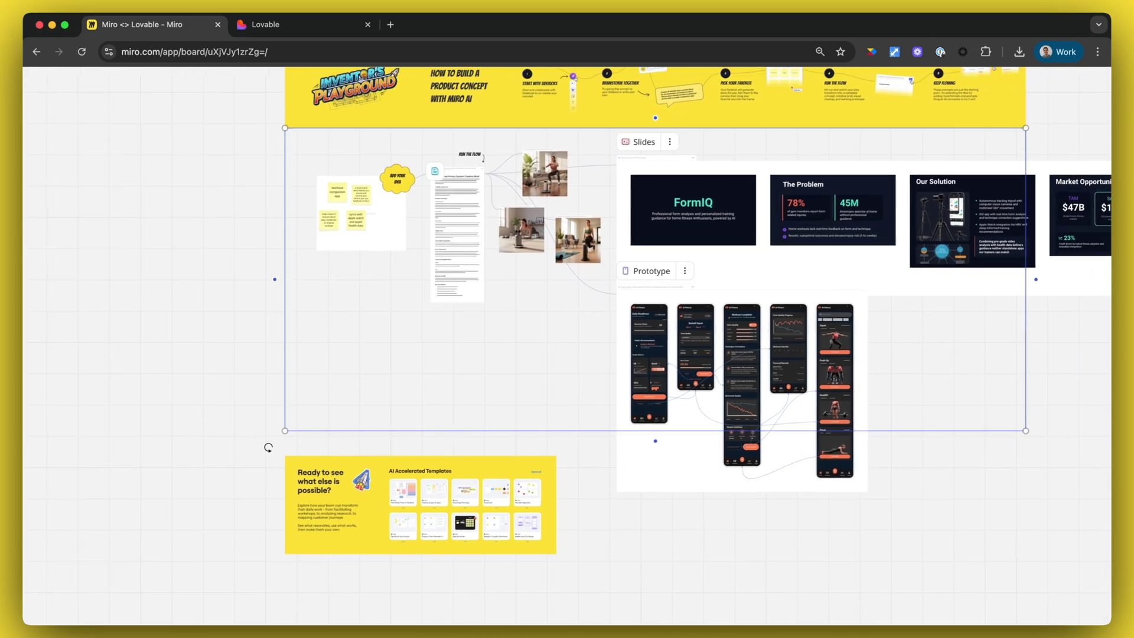
scroll(957, 254, "up", 1)
scroll(957, 253, "right", 1)
scroll(958, 253, "right", 1)
Step: Select the Market Opportunity slide, then clear the selection before leaving the board
left_click(957, 254)
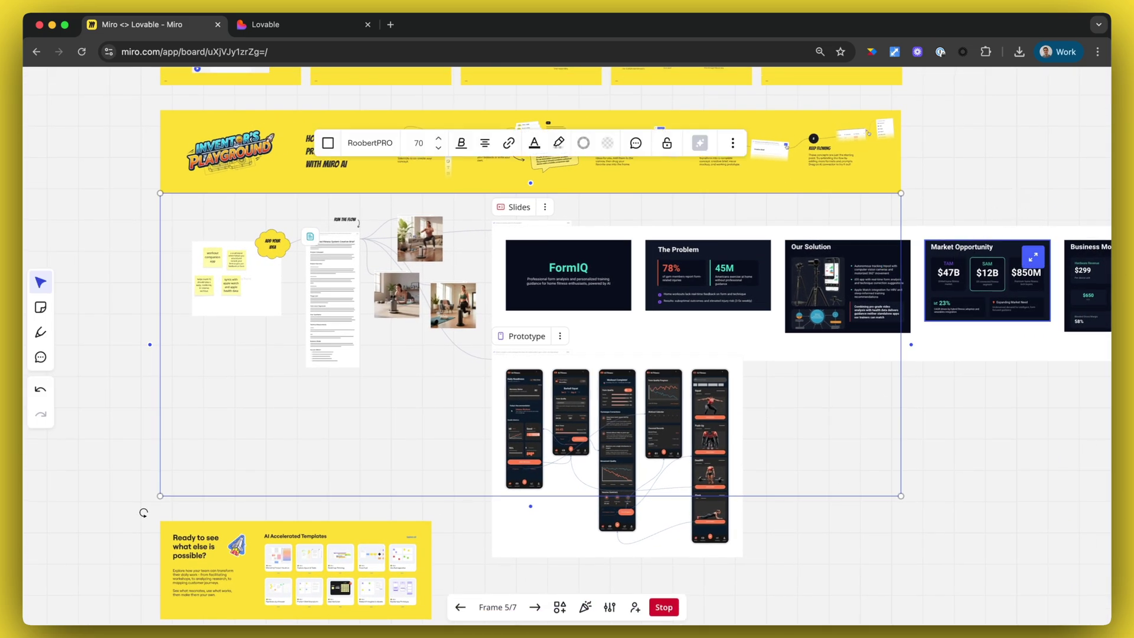
left_click(1019, 199)
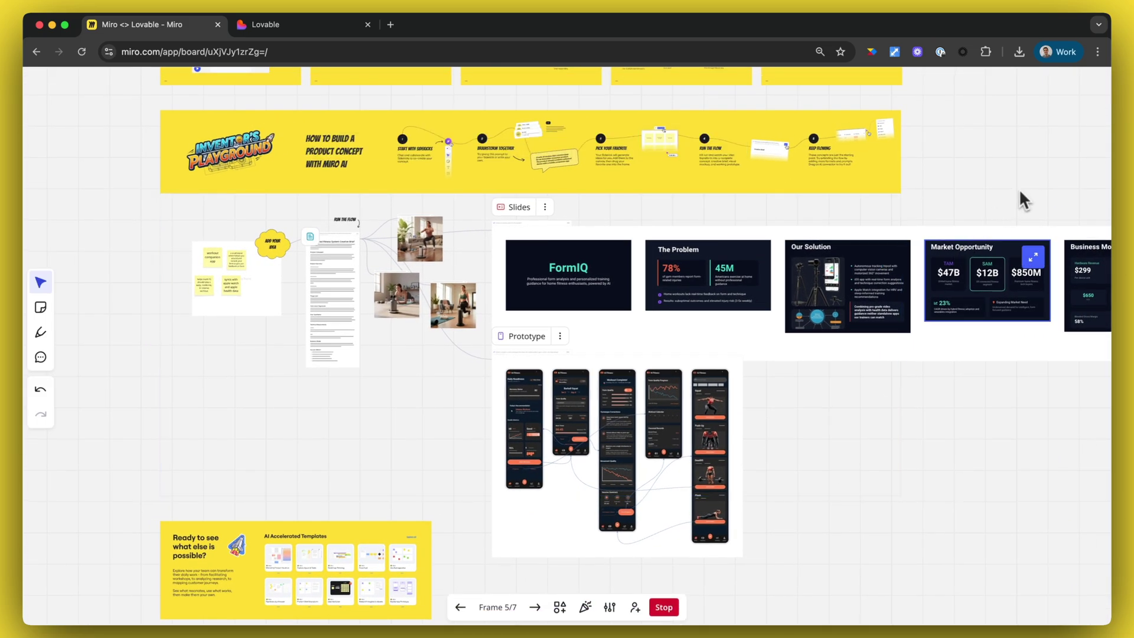
Step: Switch to Lovable and allow it to read the Miro board docs via Get Board Docs
left_click(311, 32)
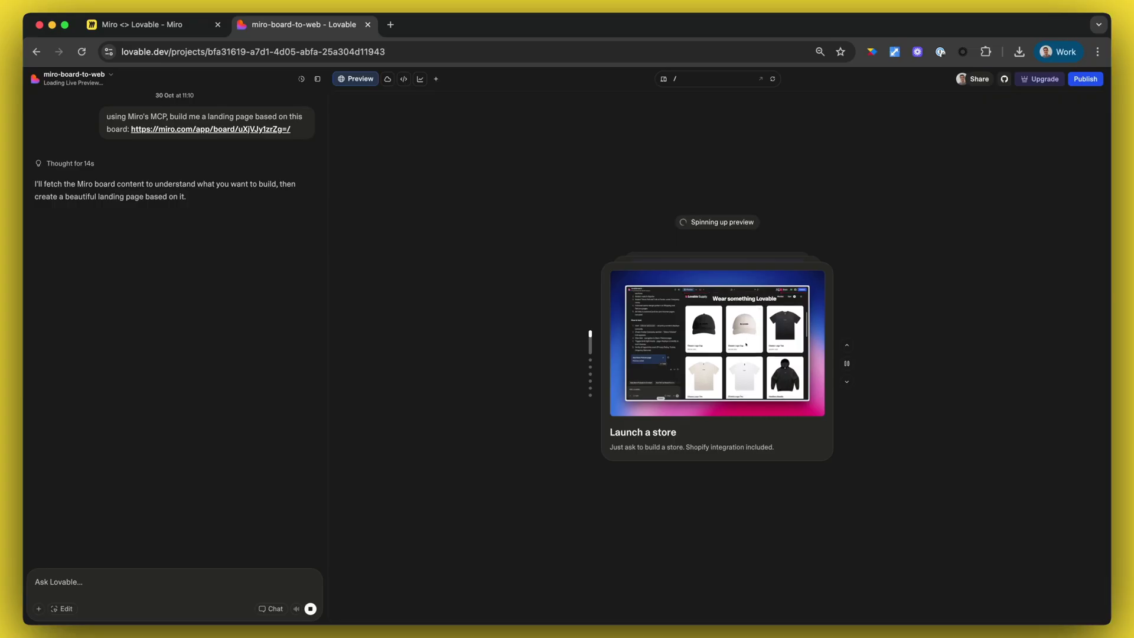
left_click(186, 228)
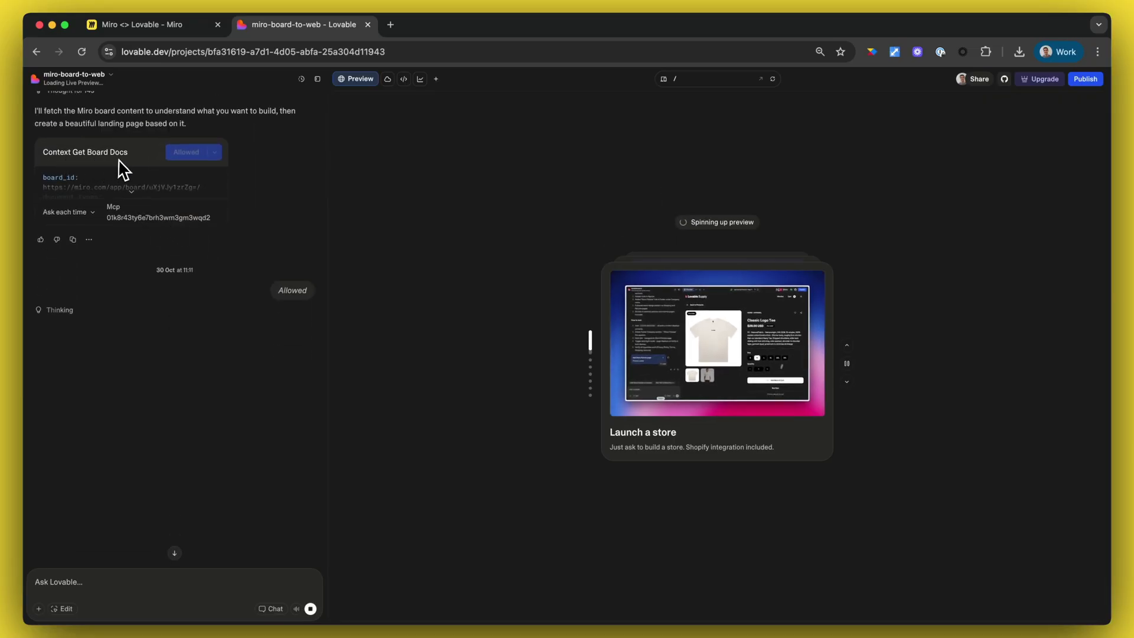
scroll(133, 190, "up", 1)
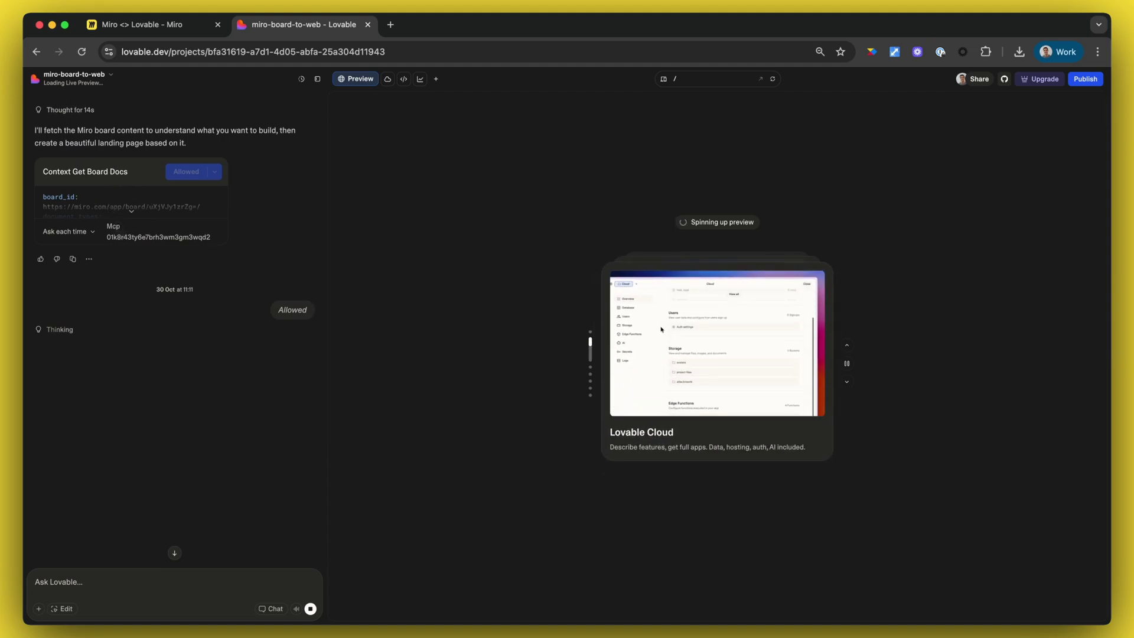
scroll(123, 243, "up", 3)
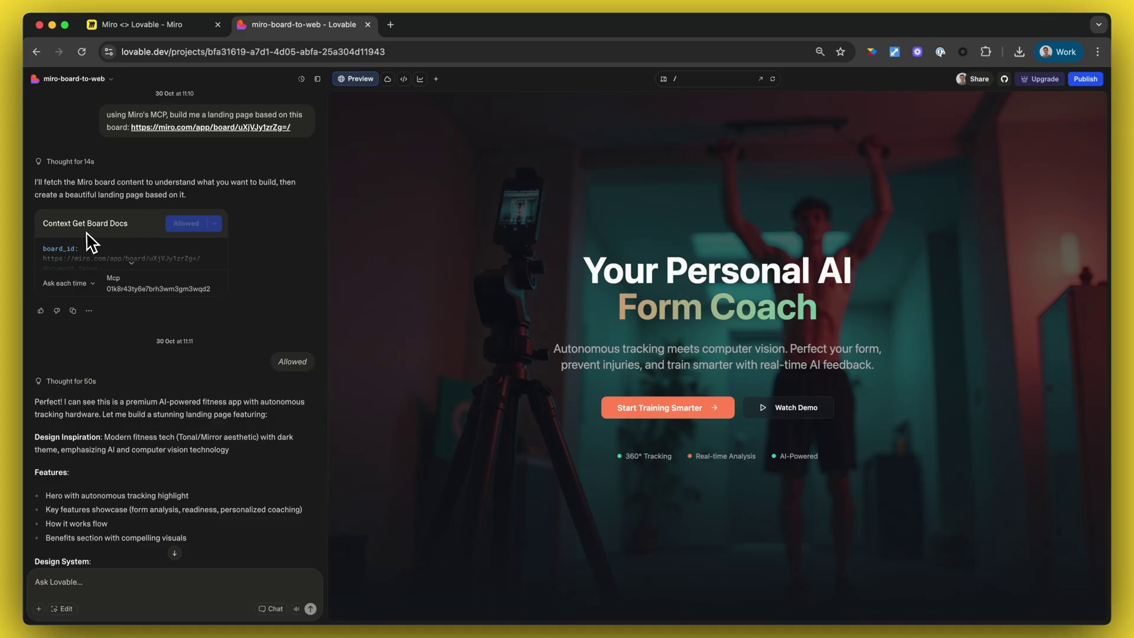
scroll(89, 248, "down", 2)
scroll(102, 248, "down", 2)
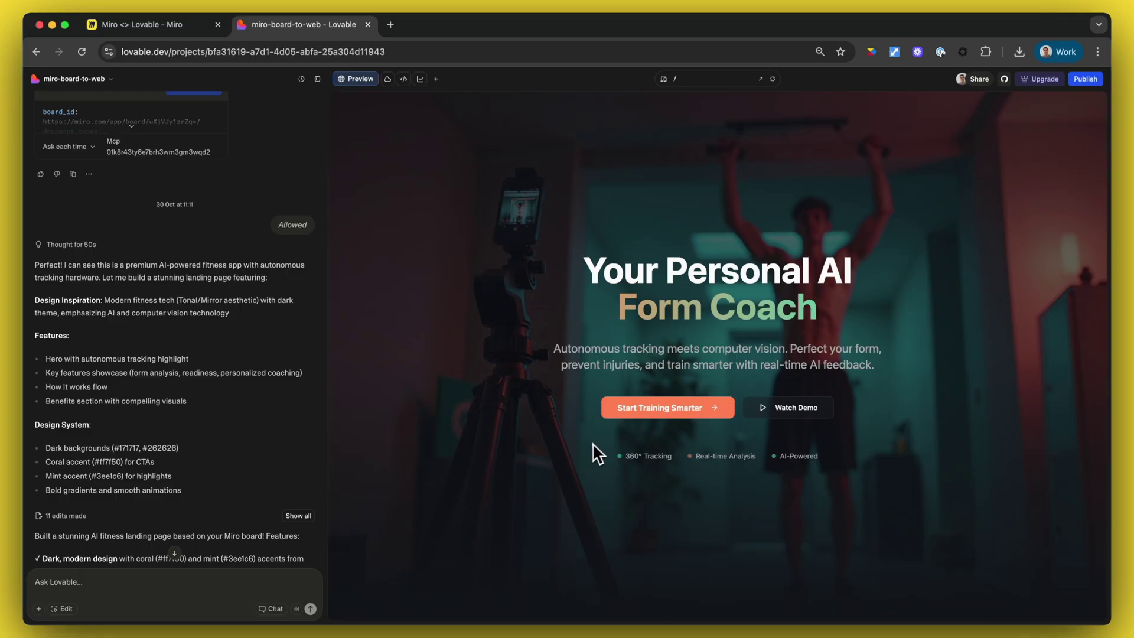
scroll(679, 431, "down", 5)
scroll(679, 430, "down", 2)
scroll(680, 428, "down", 2)
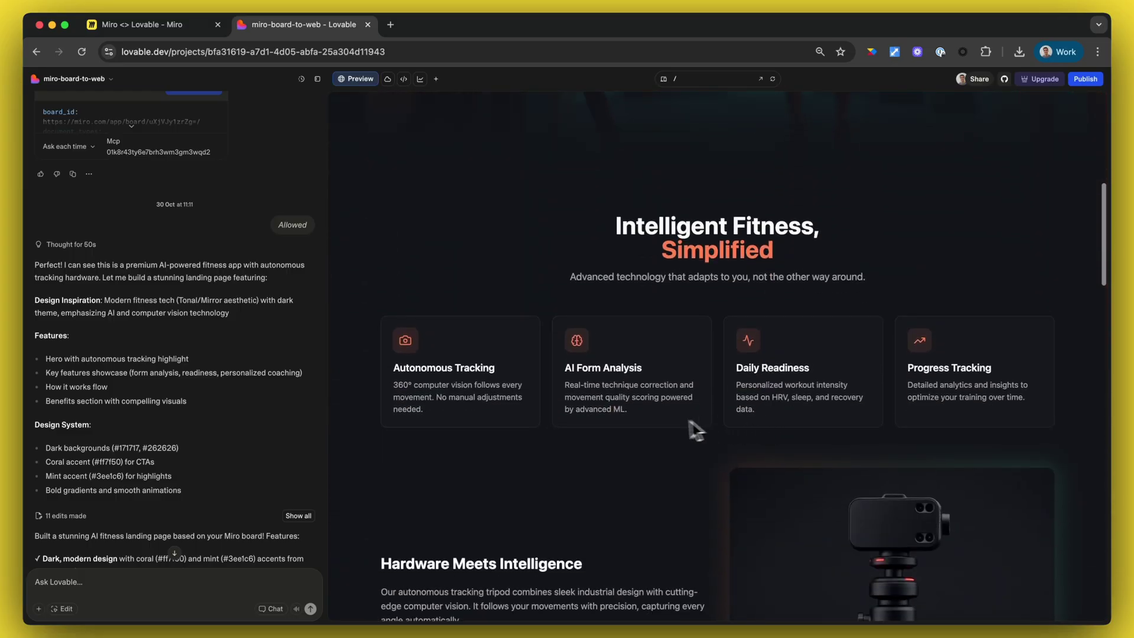
scroll(975, 386, "down", 3)
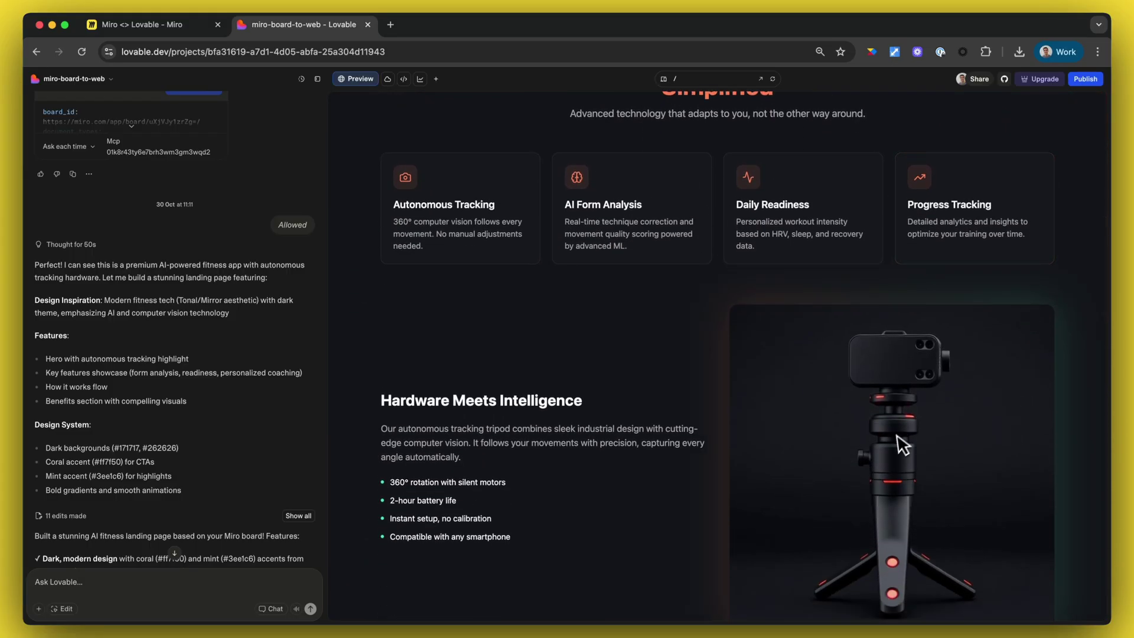
scroll(895, 446, "down", 1)
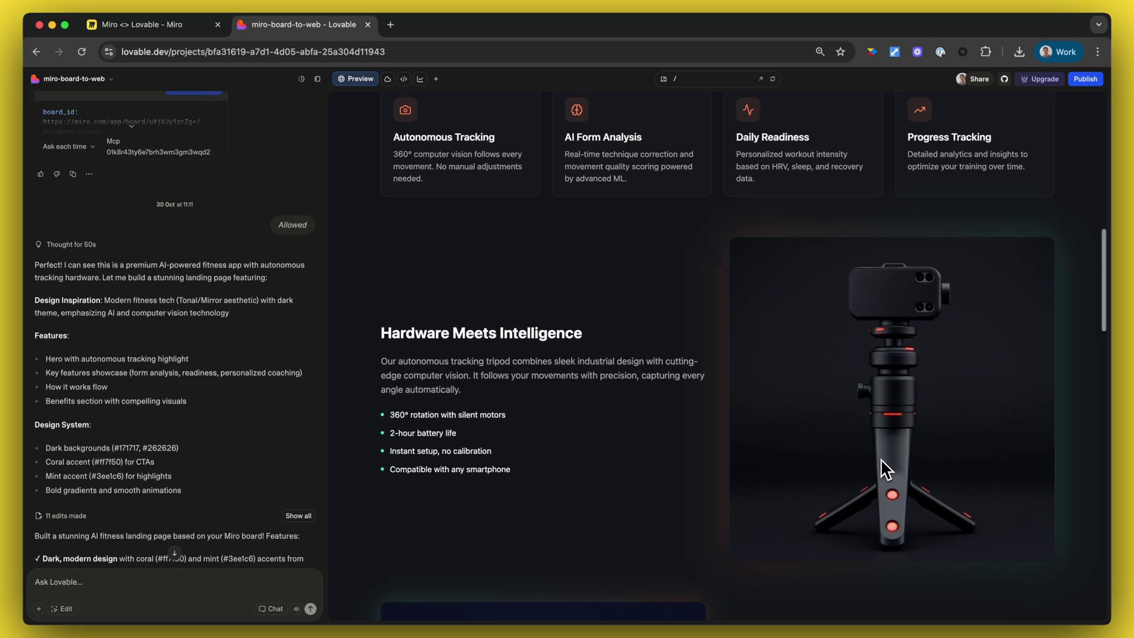
scroll(882, 459, "down", 1)
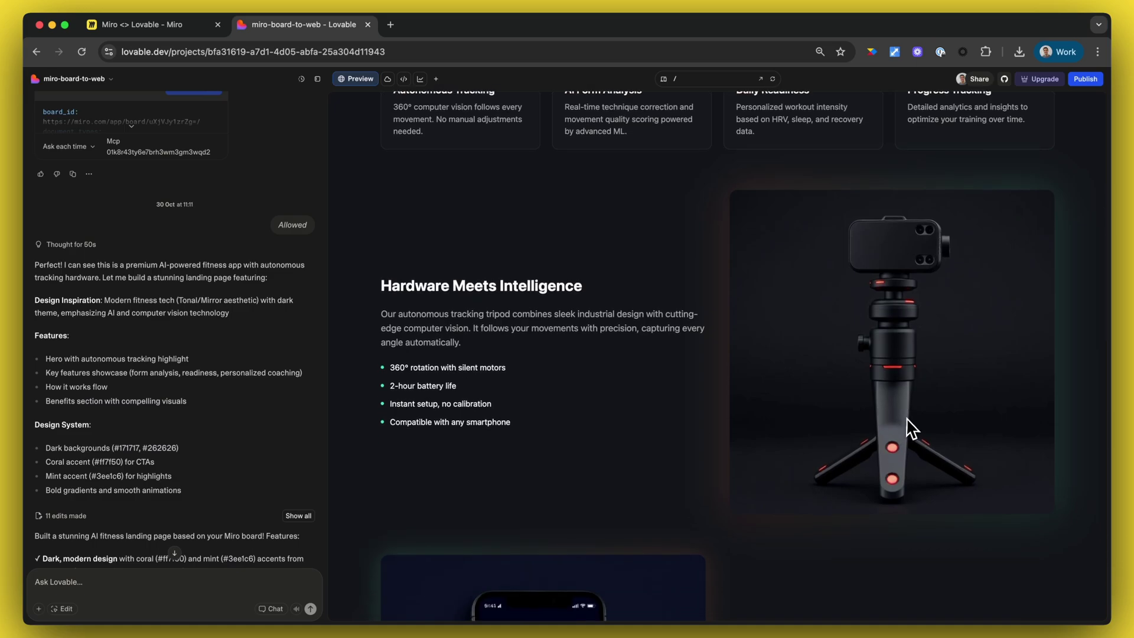
scroll(893, 425, "down", 5)
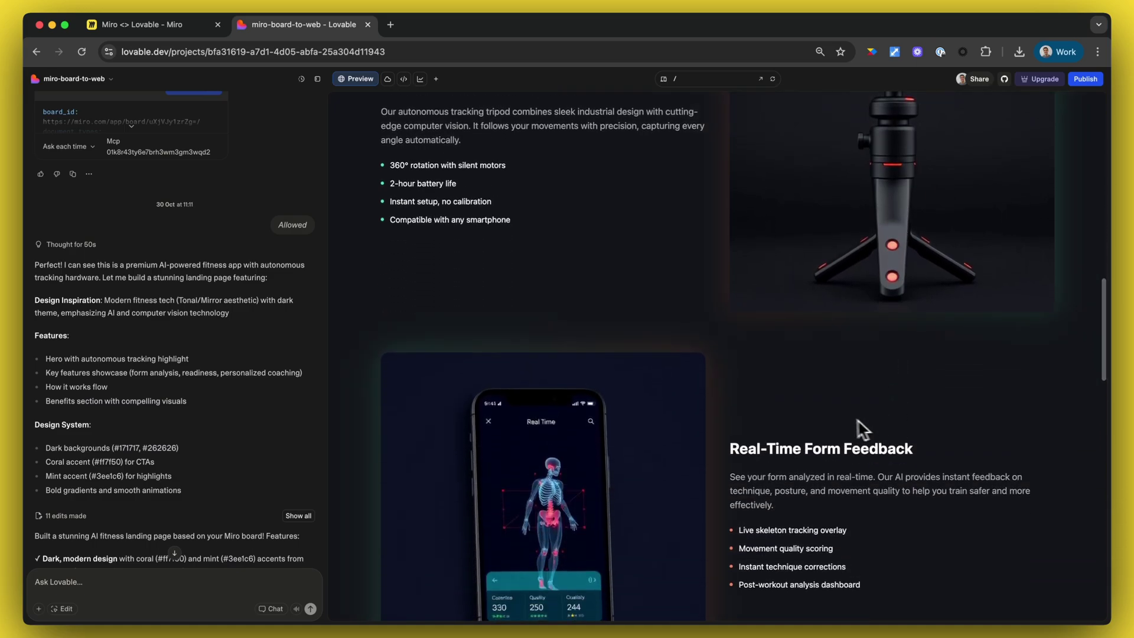
scroll(709, 425, "down", 3)
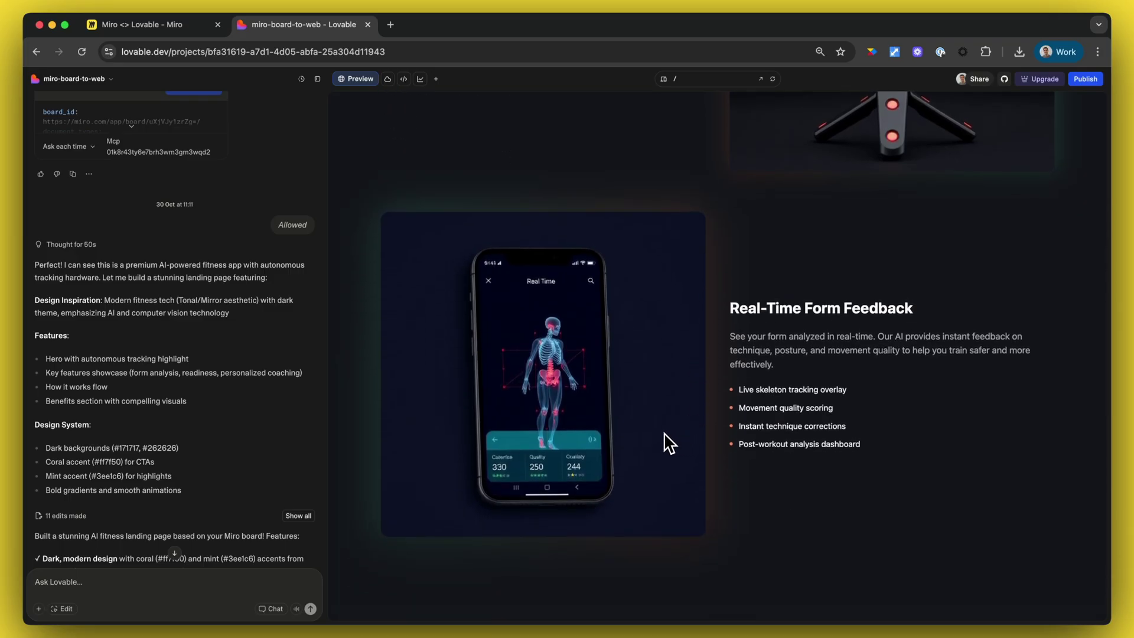
scroll(668, 443, "down", 6)
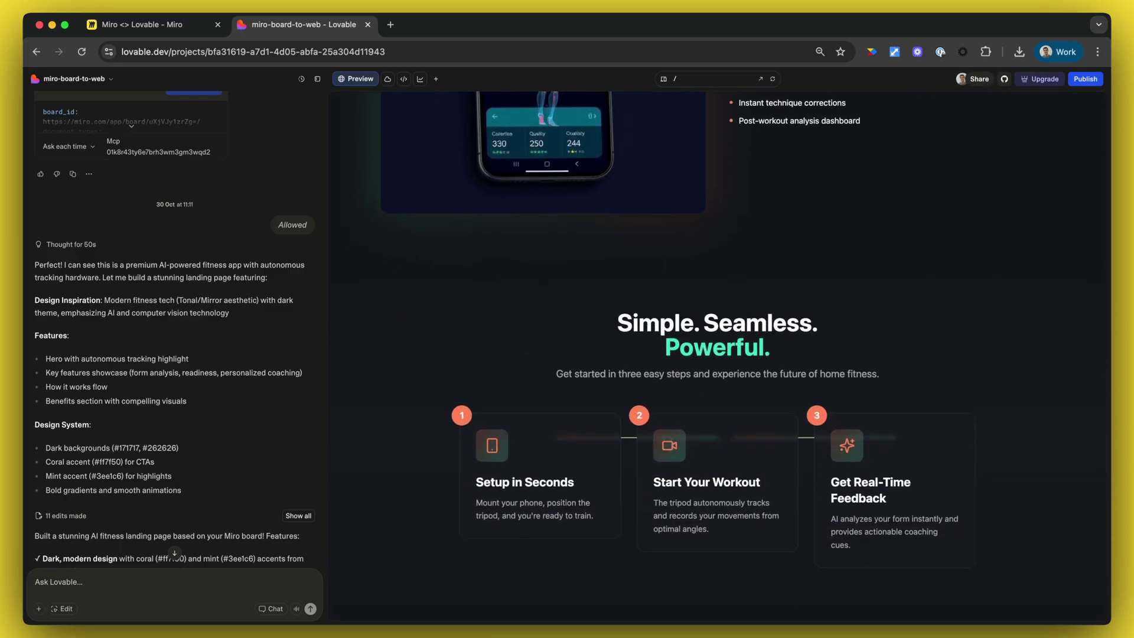